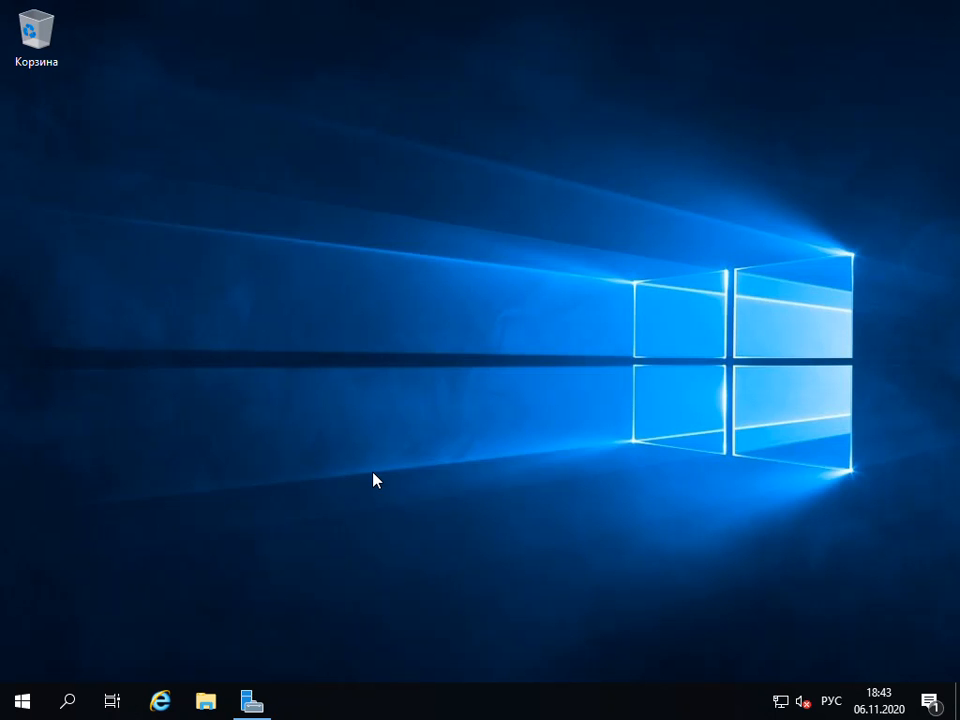
Find cmd through the system search and open the Command Prompt
click(64, 703)
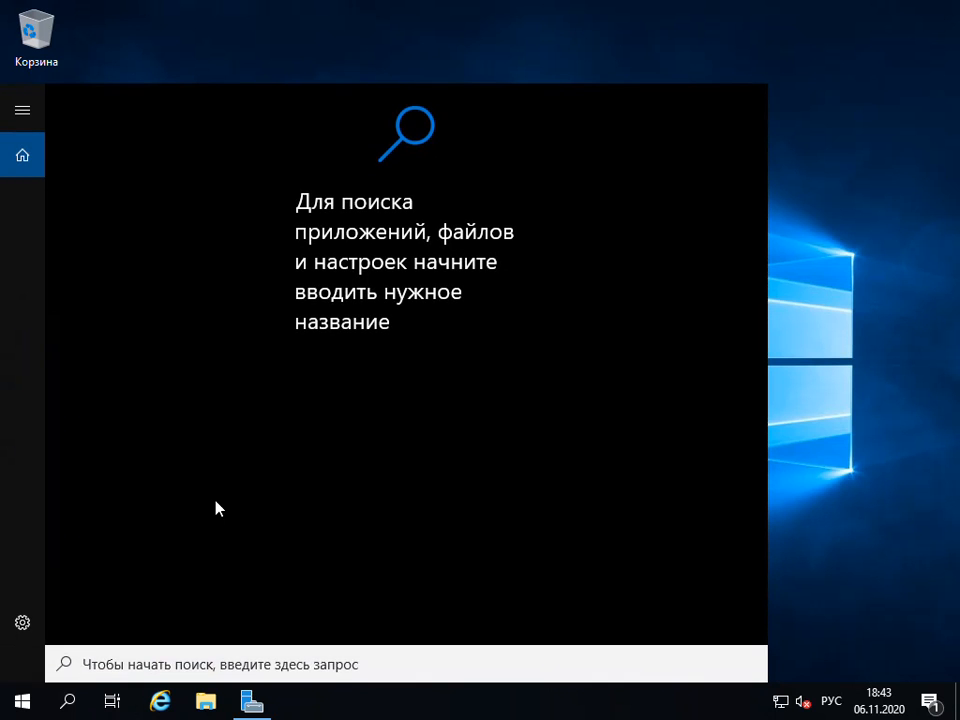
text(сьв)
key(BackSpace)
key(BackSpace)
key(BackSpace)
key(alt+shift)
text(cmd)
key(Return)
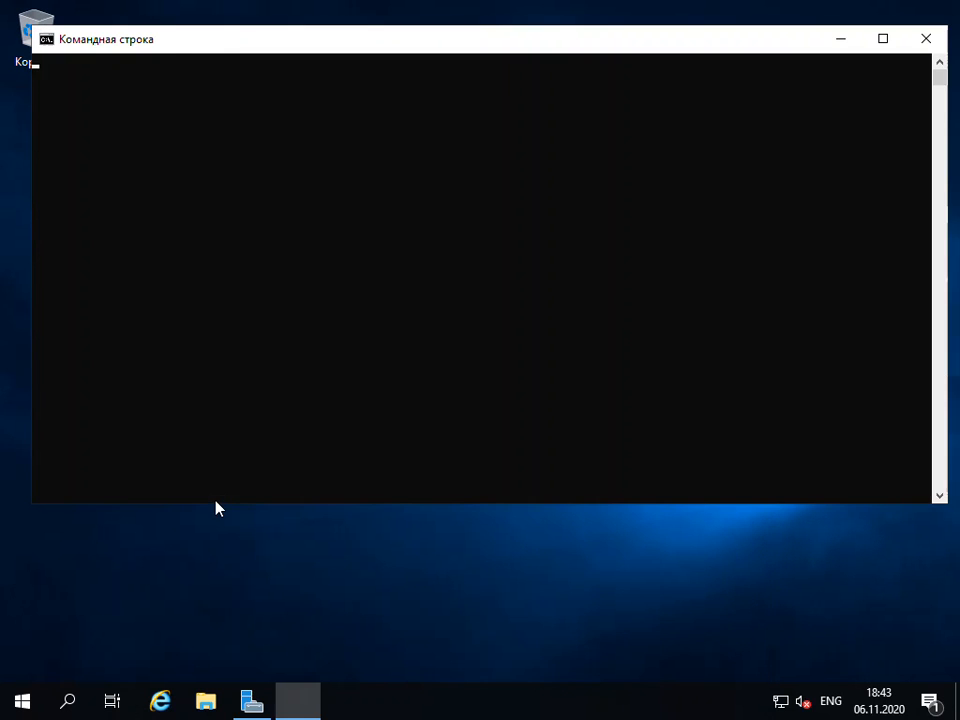
Run ipconfig and examine the Internet adapter's IPv4 address and default gateway and the LOCAL adapter's IPv4 address and subnet mask
text(ip)
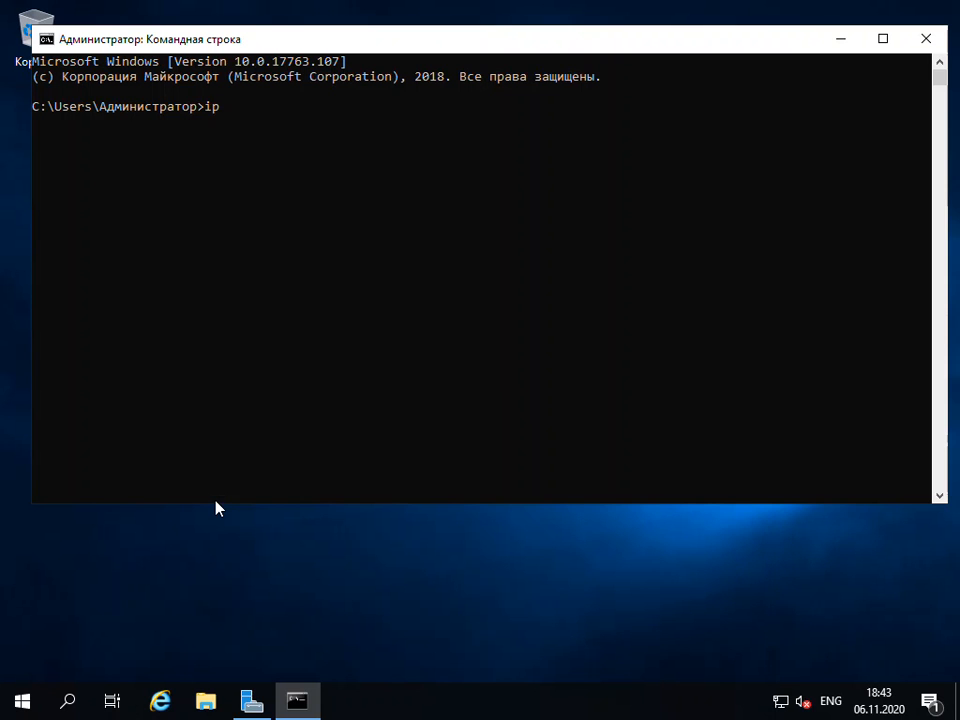
text(config)
key(Return)
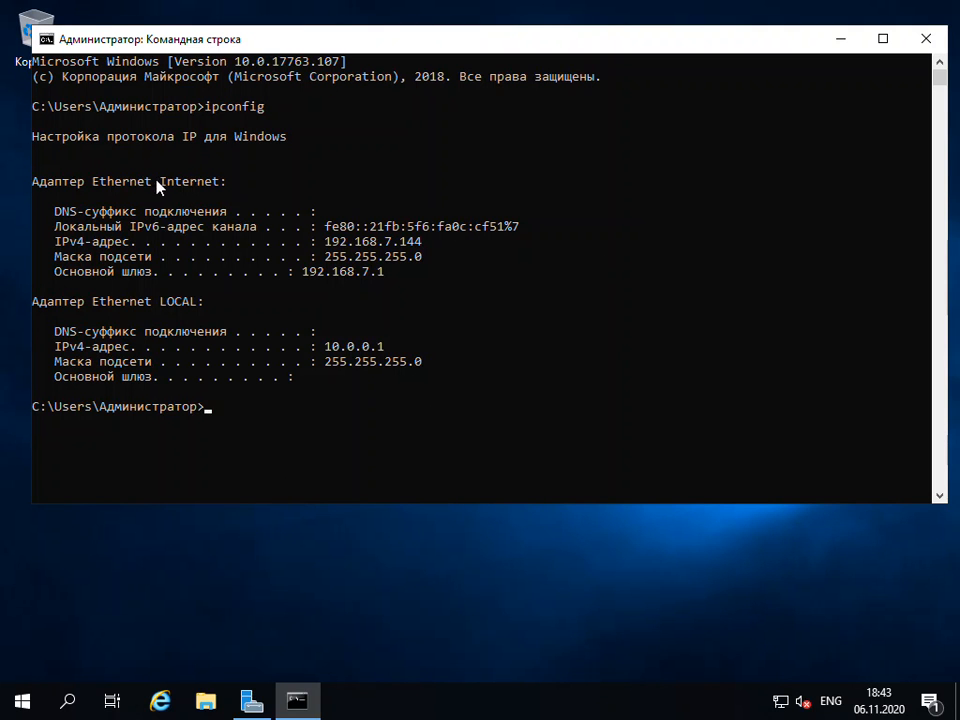
drag(155, 182, 219, 189)
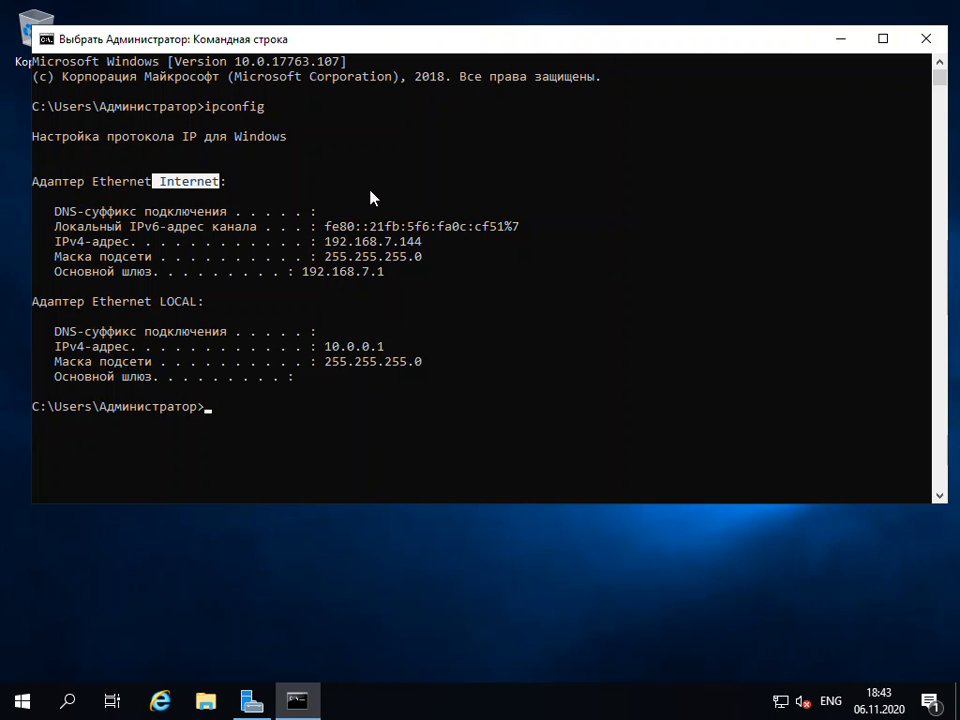
drag(325, 242, 433, 255)
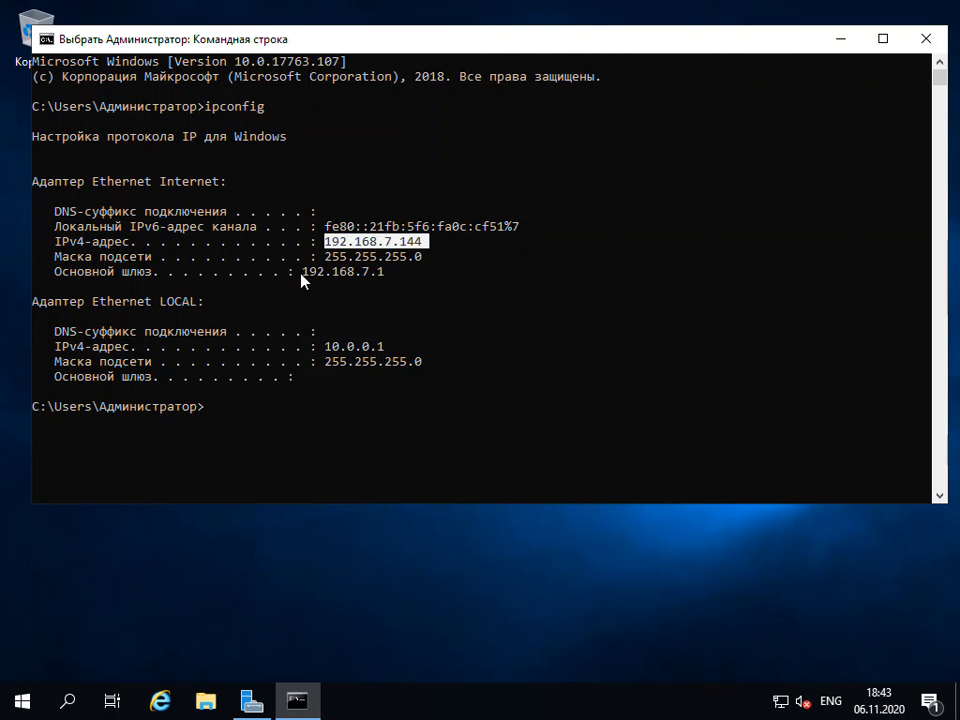
drag(298, 273, 405, 276)
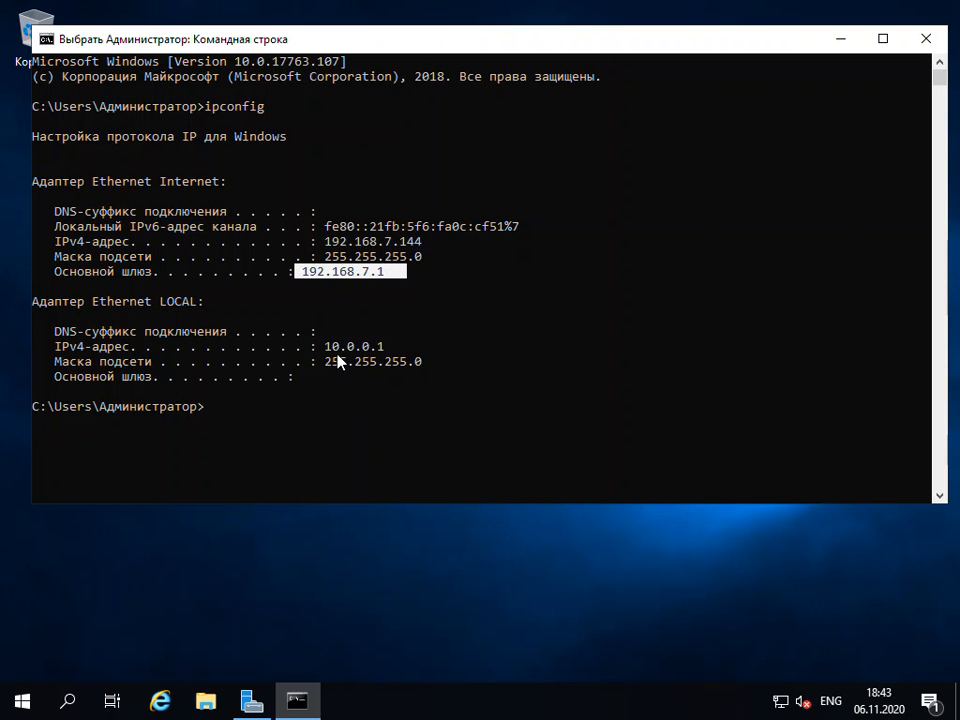
drag(319, 347, 390, 350)
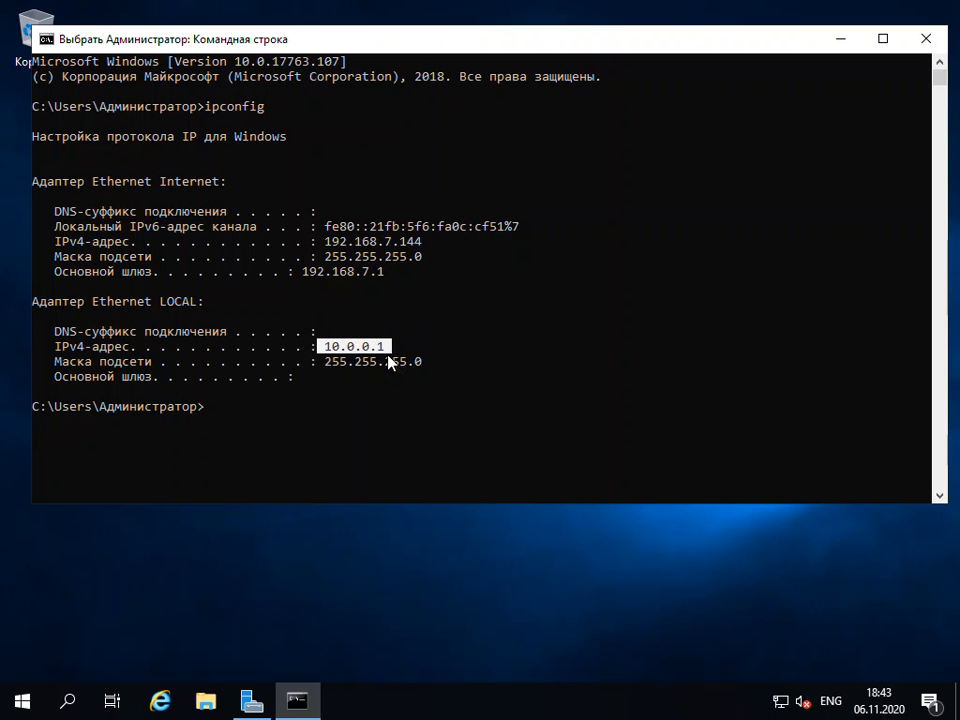
drag(320, 362, 429, 377)
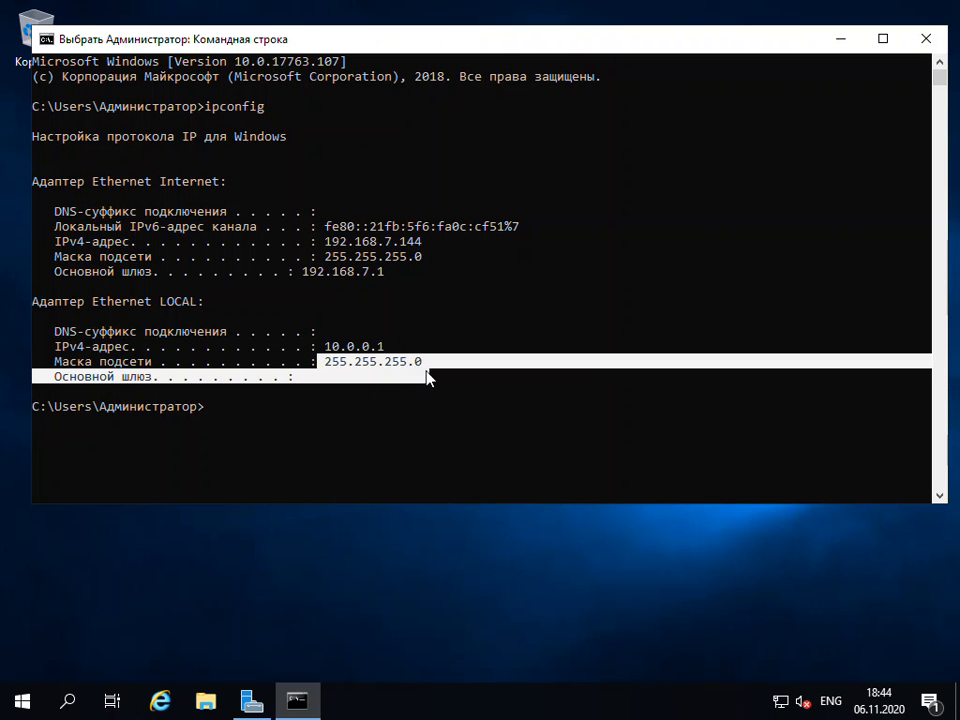
click(381, 406)
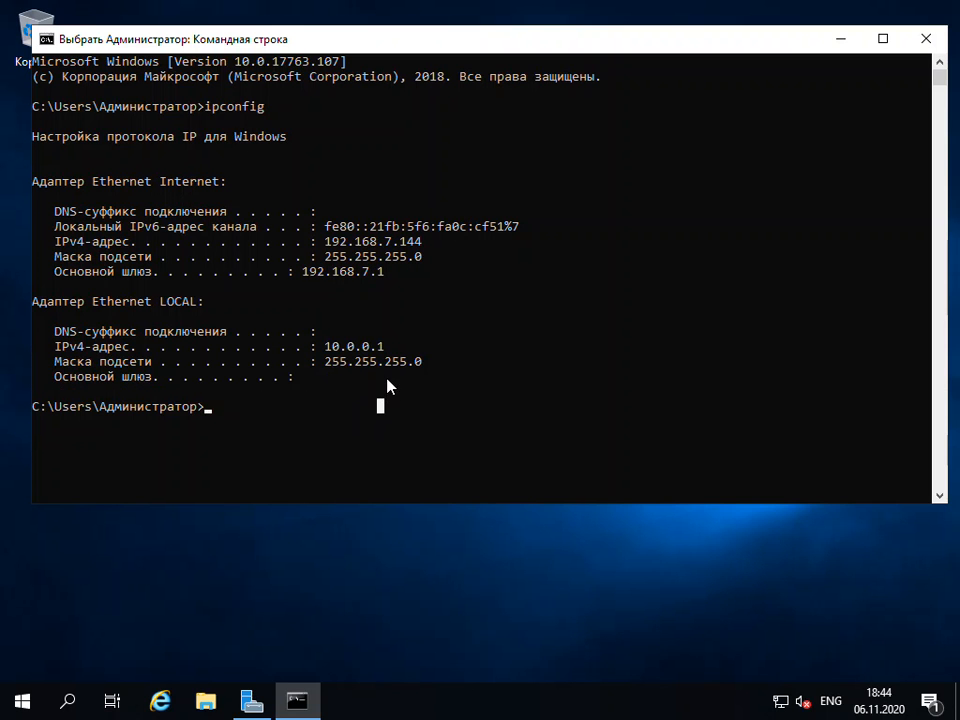
Ping 8.8.8.8 from the server to check its internet connection
click(230, 420)
text(ping 8.8.8.8)
key(Return)
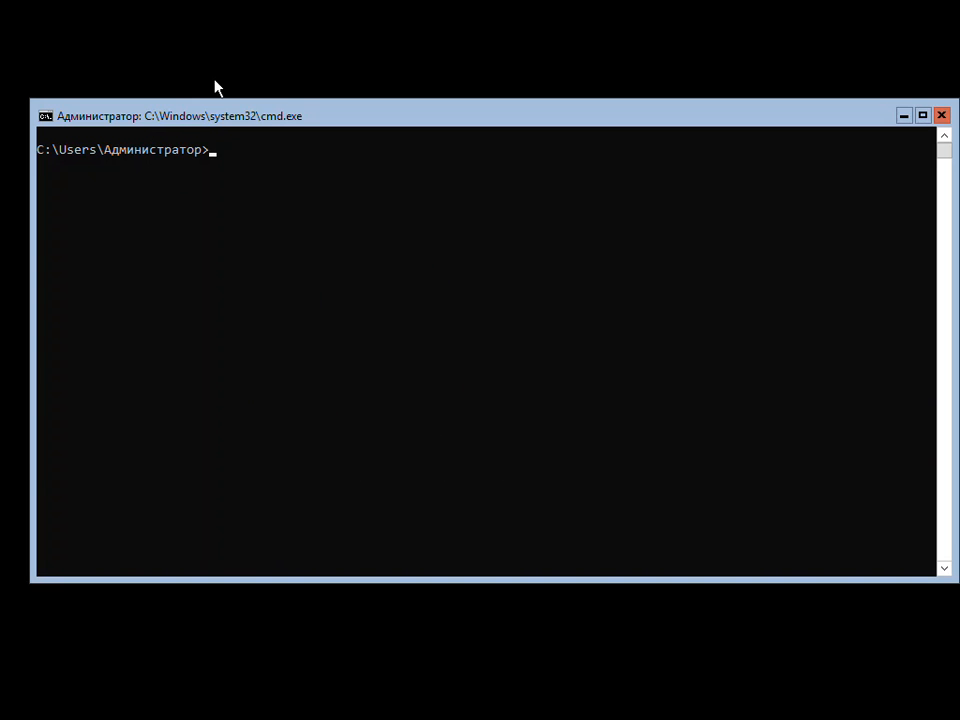
Switch to the second machine's command console and run ipconfig to examine its network configuration
click(236, 164)
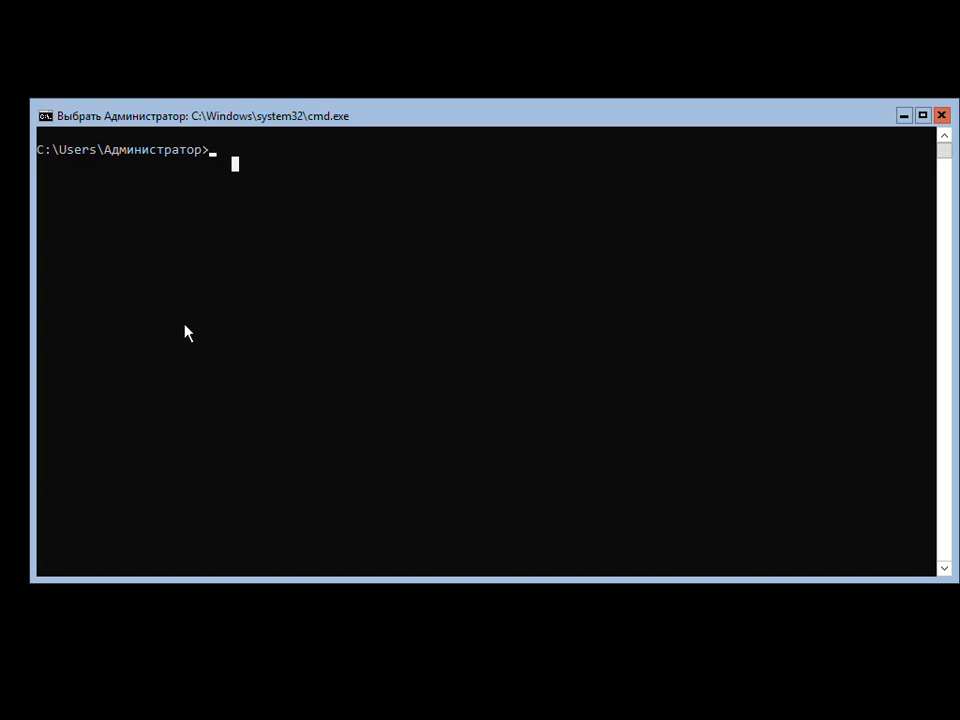
text(ipc)
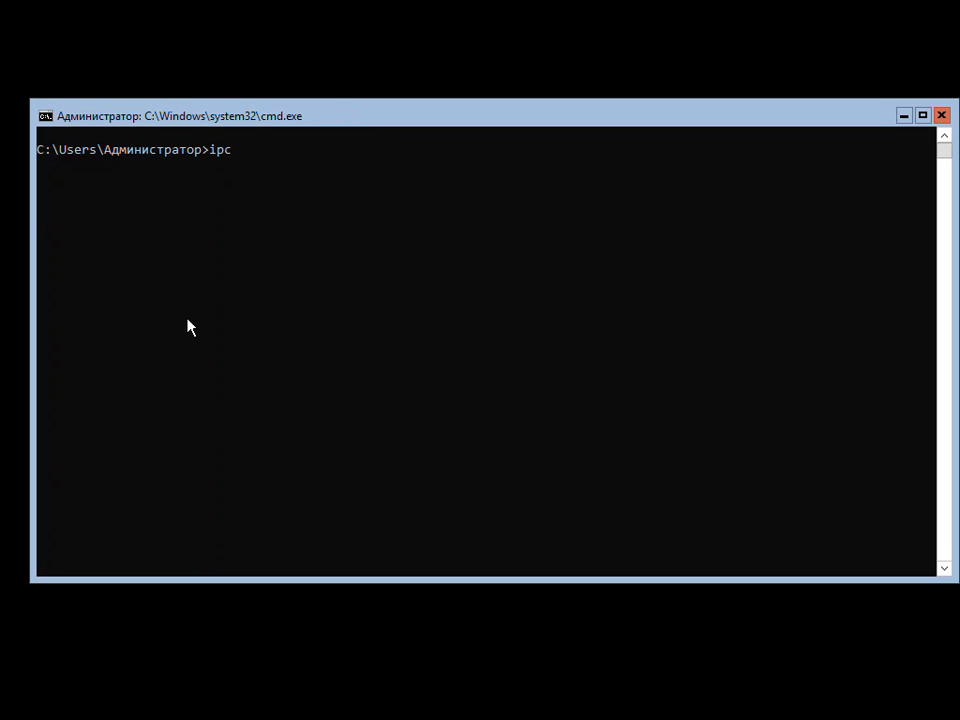
text(onfig)
key(Return)
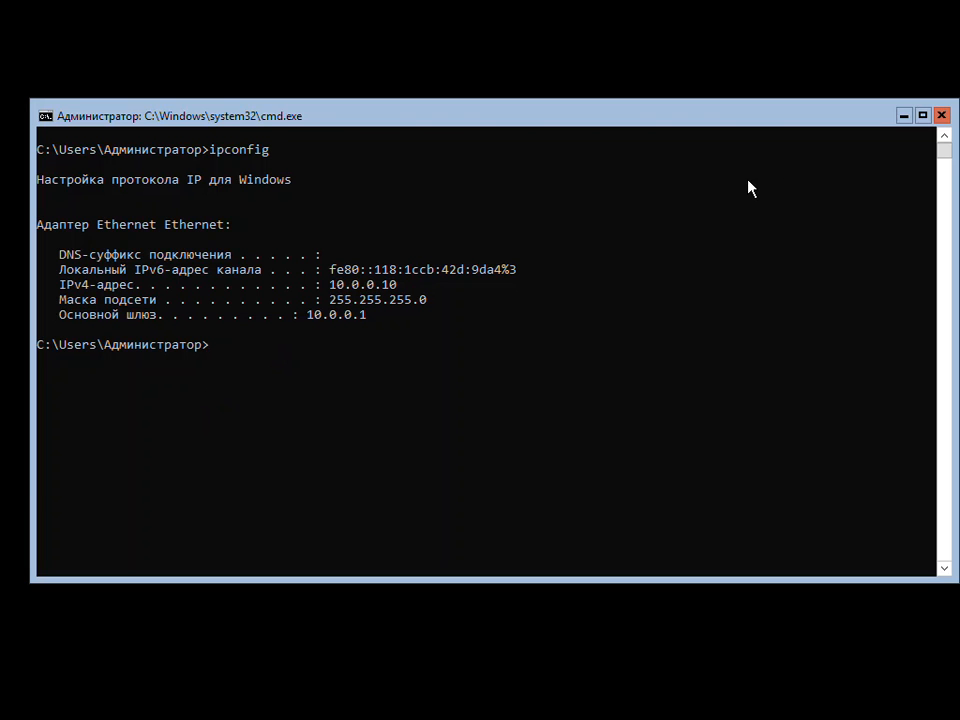
Ping 8.8.8.8 from the second machine to test its internet access
text(ping 8.8.8.8)
key(Return)
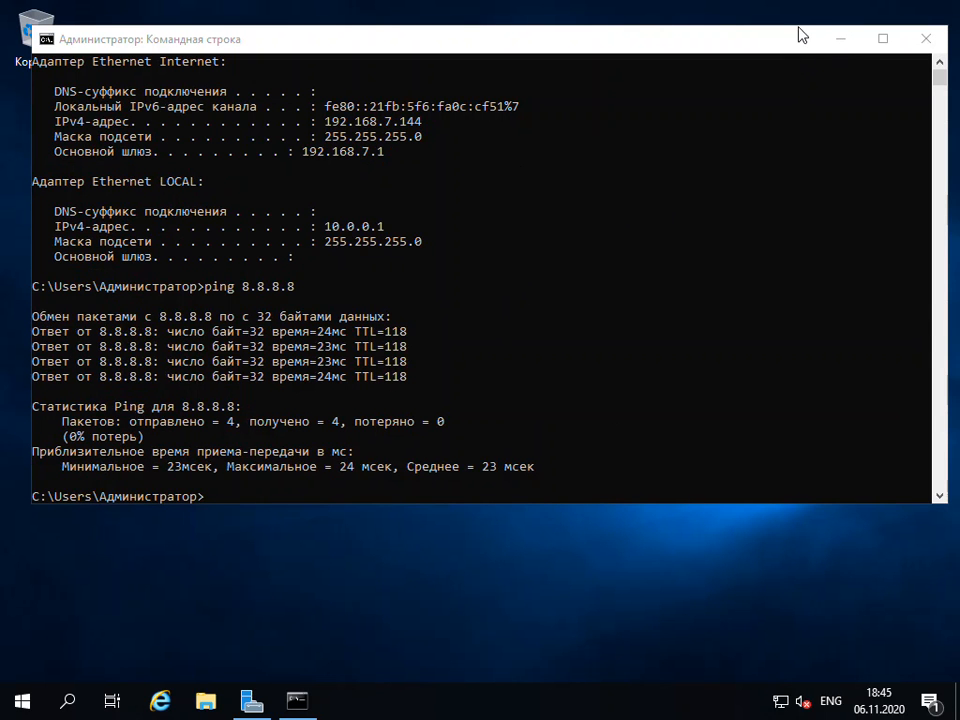
Minimize the Command Prompt, start adding roles and features in Server Manager, and accept the default installation type and target server
click(840, 40)
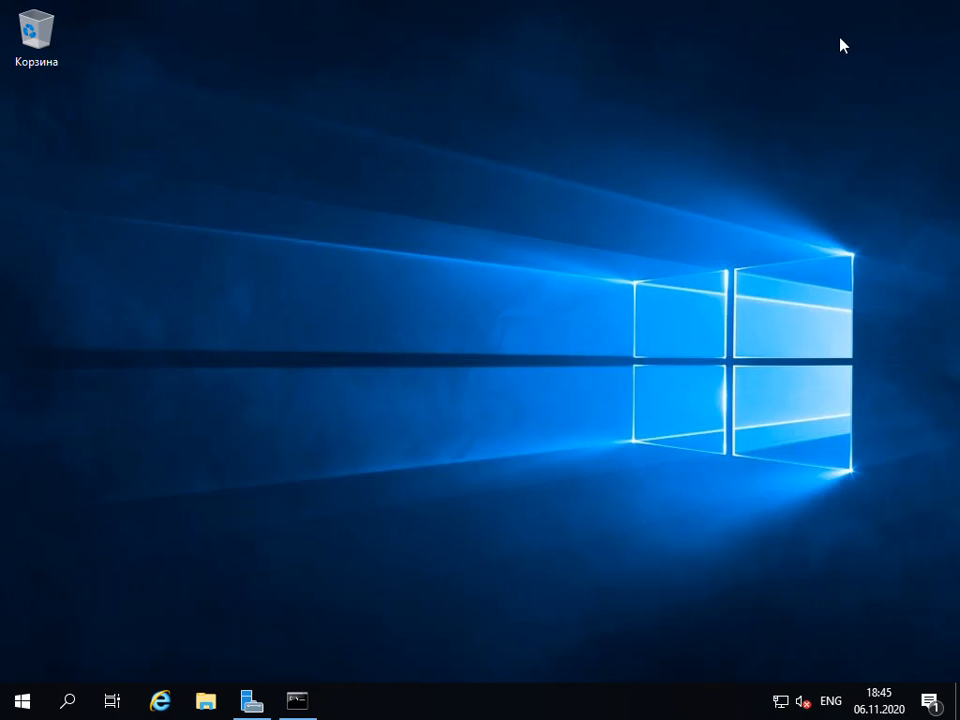
click(26, 702)
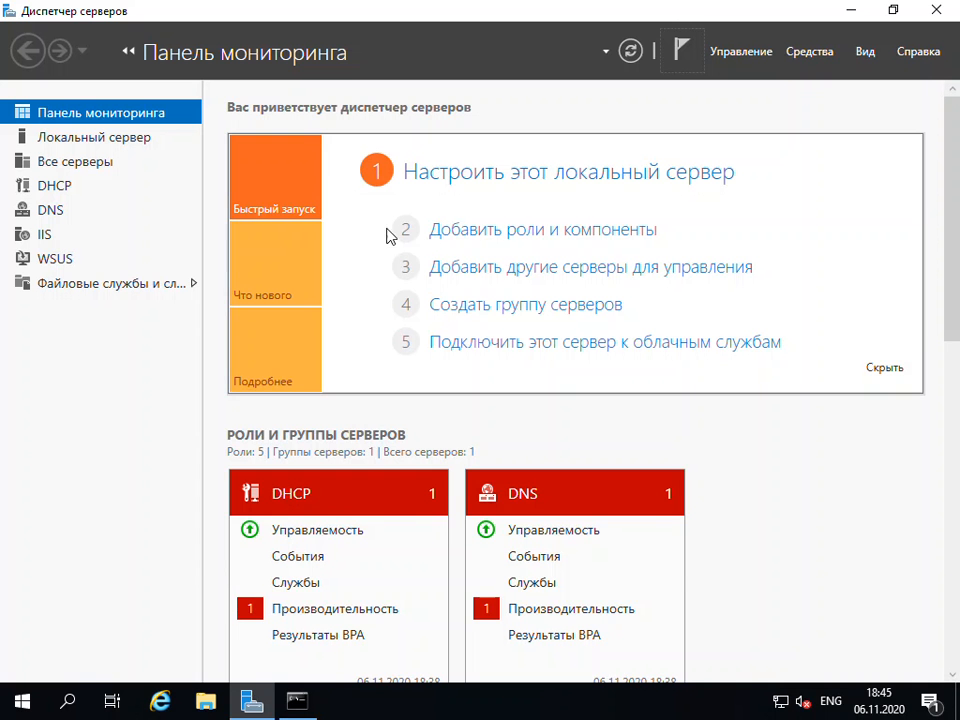
click(503, 234)
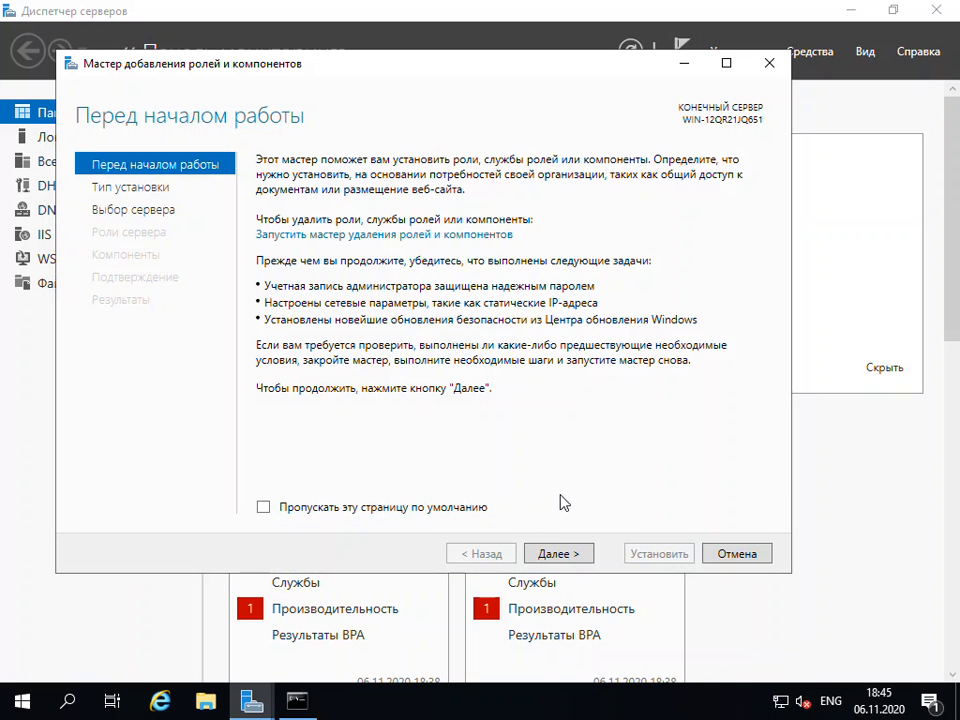
click(558, 555)
click(558, 555)
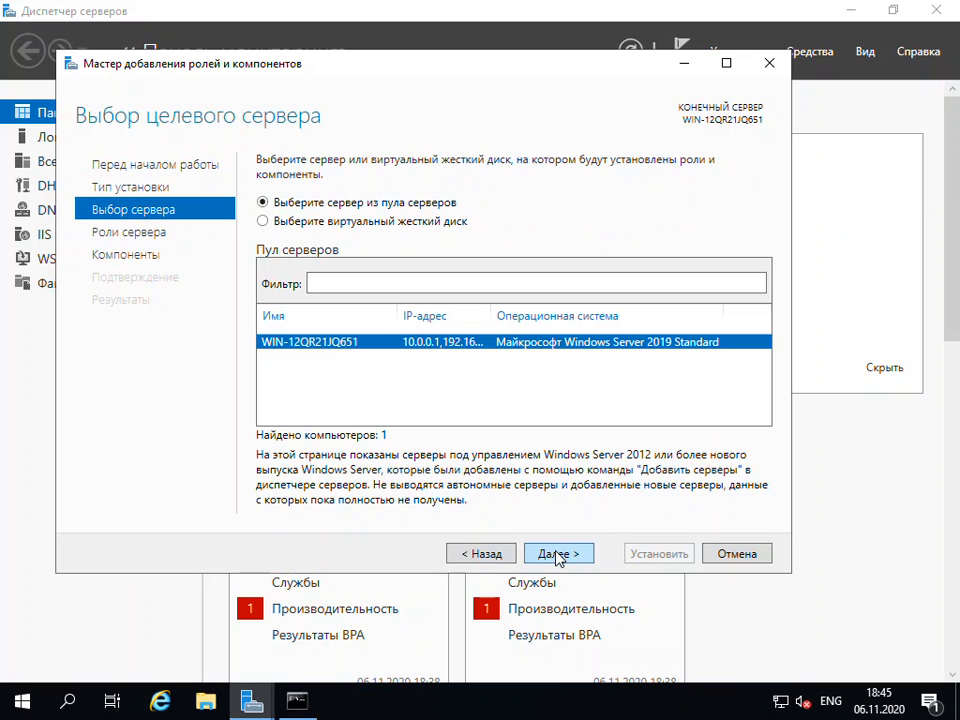
click(558, 555)
Select the "Удаленный доступ" server role and proceed to its role services, leaving the additional features at their defaults
scroll(542, 467, down, 1)
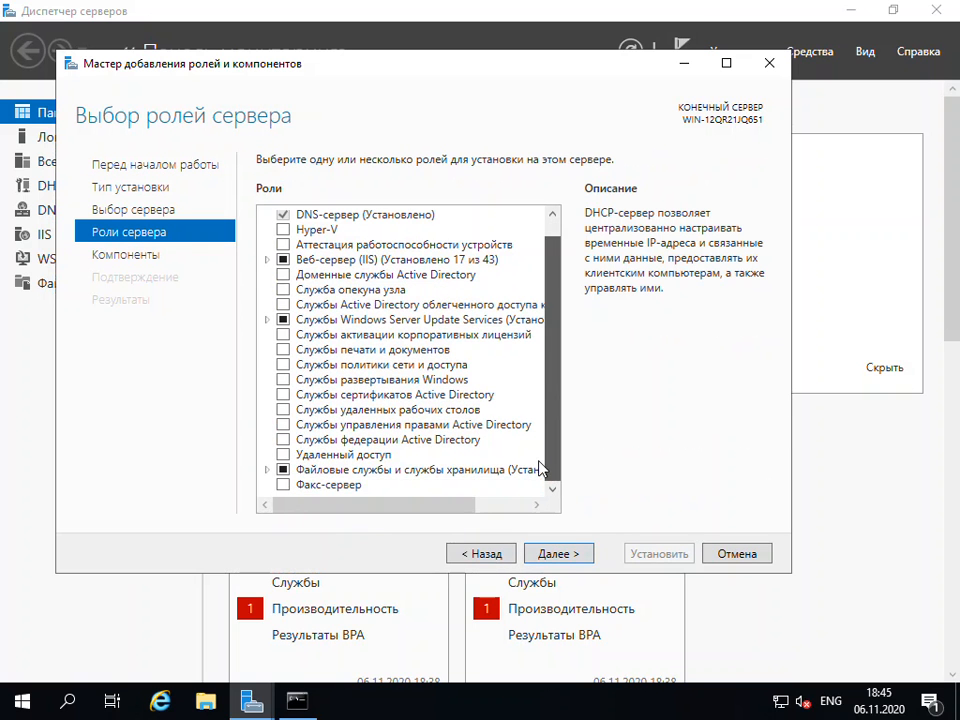
click(283, 455)
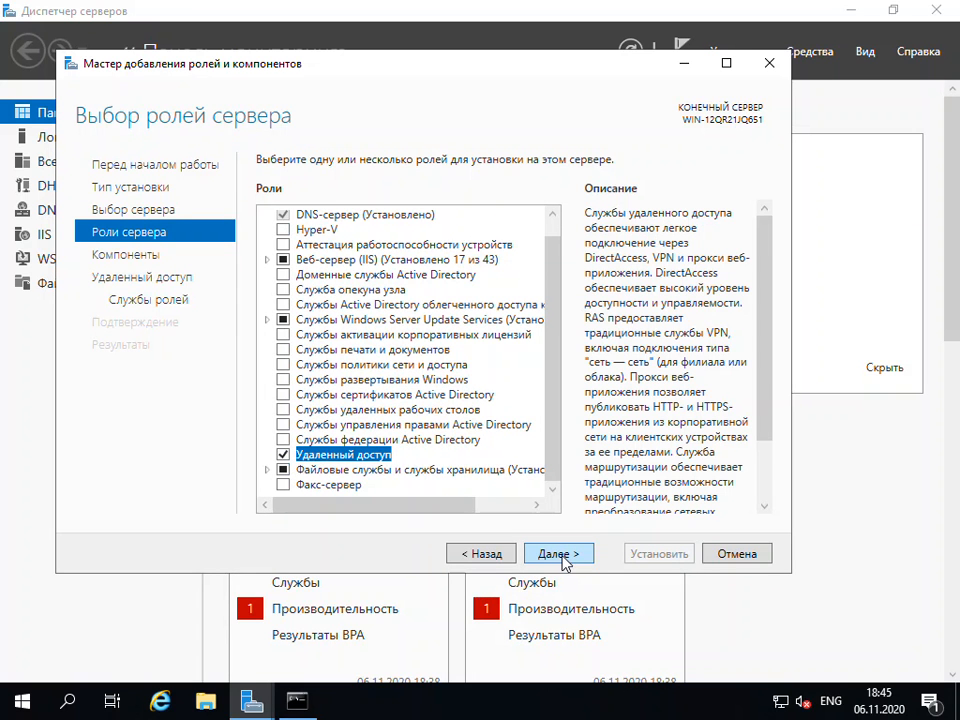
click(560, 556)
click(560, 556)
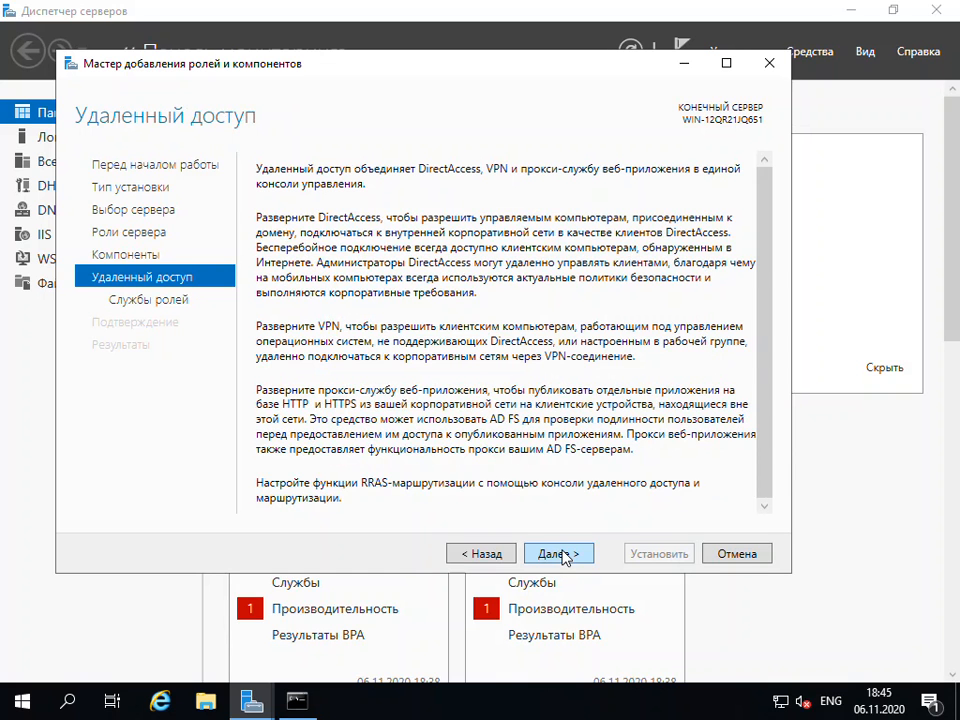
click(560, 555)
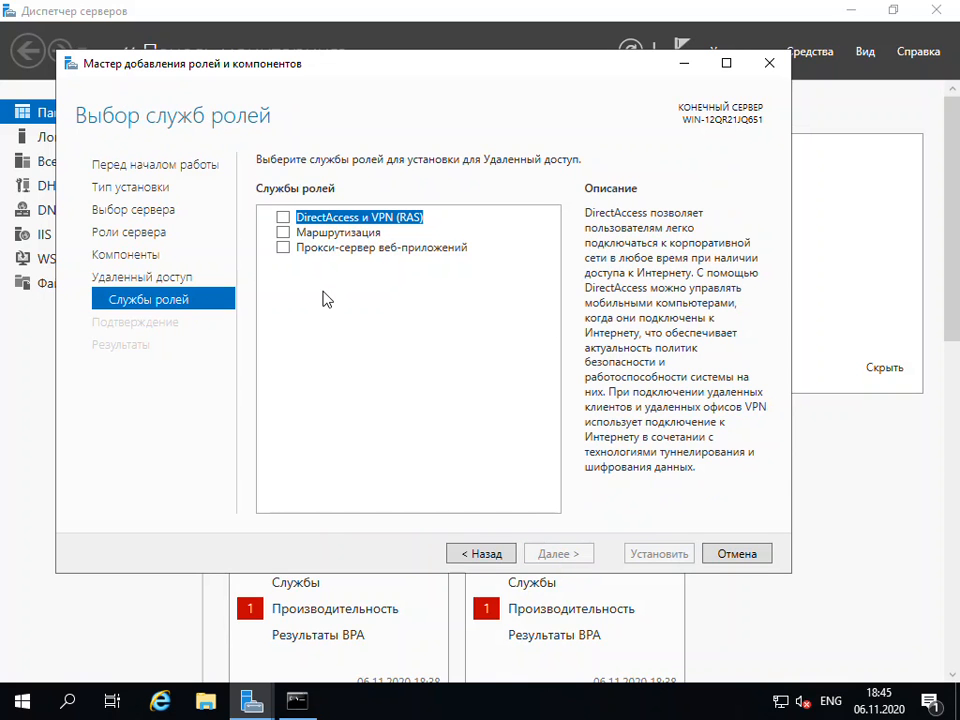
Add the "Маршрутизация" role service with its required components and start the installation
click(285, 234)
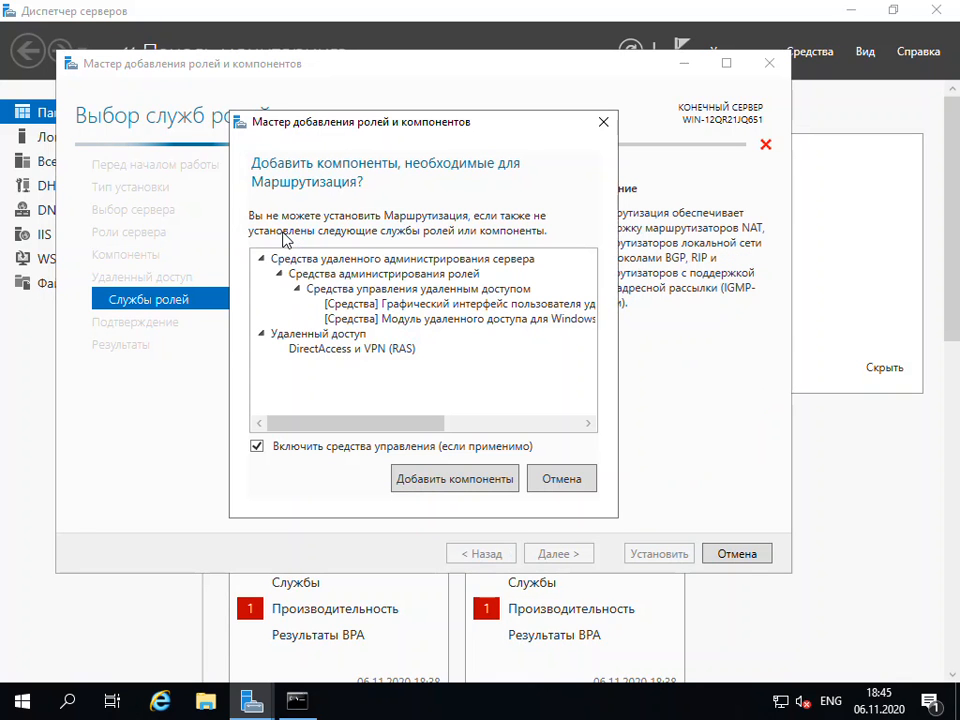
click(440, 481)
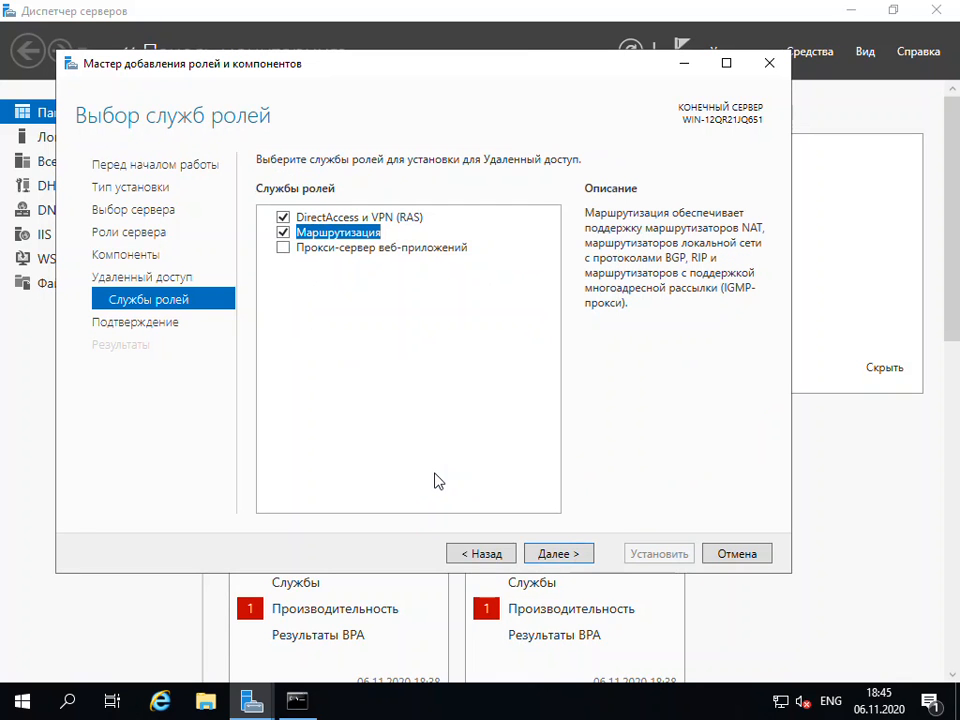
click(553, 553)
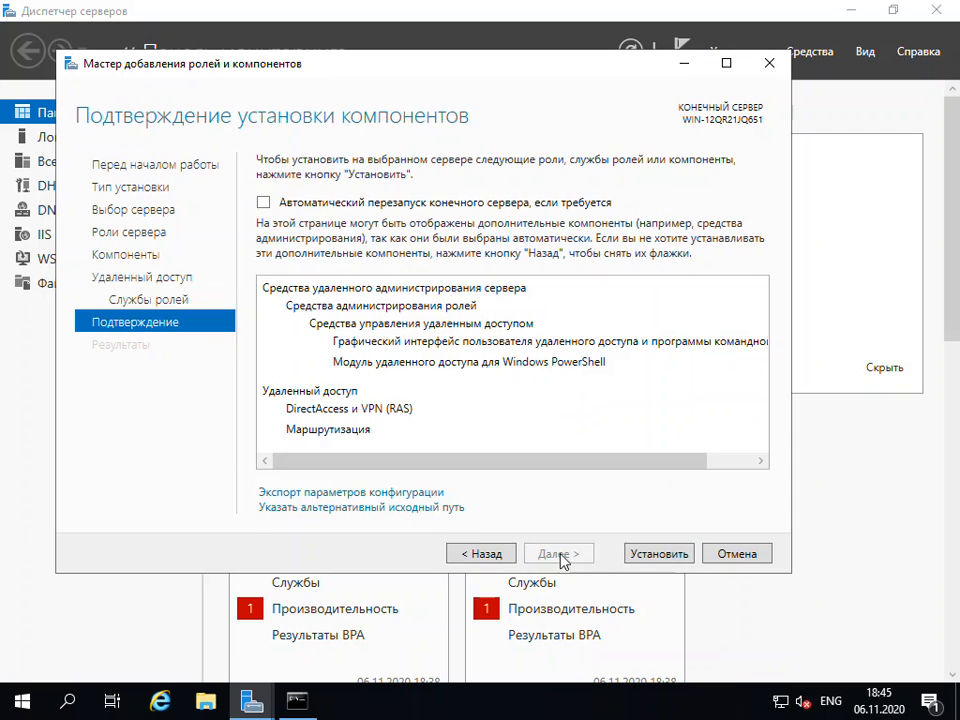
click(670, 560)
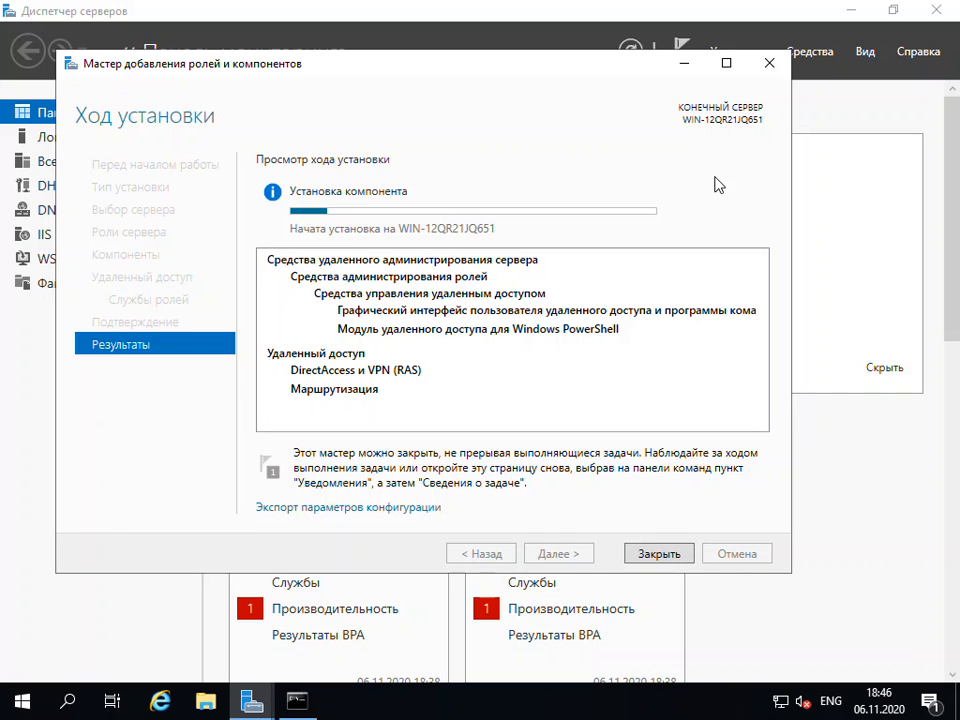
Close the role wizard, check the installation task's status in the notifications, and close Server Manager
click(651, 558)
click(684, 50)
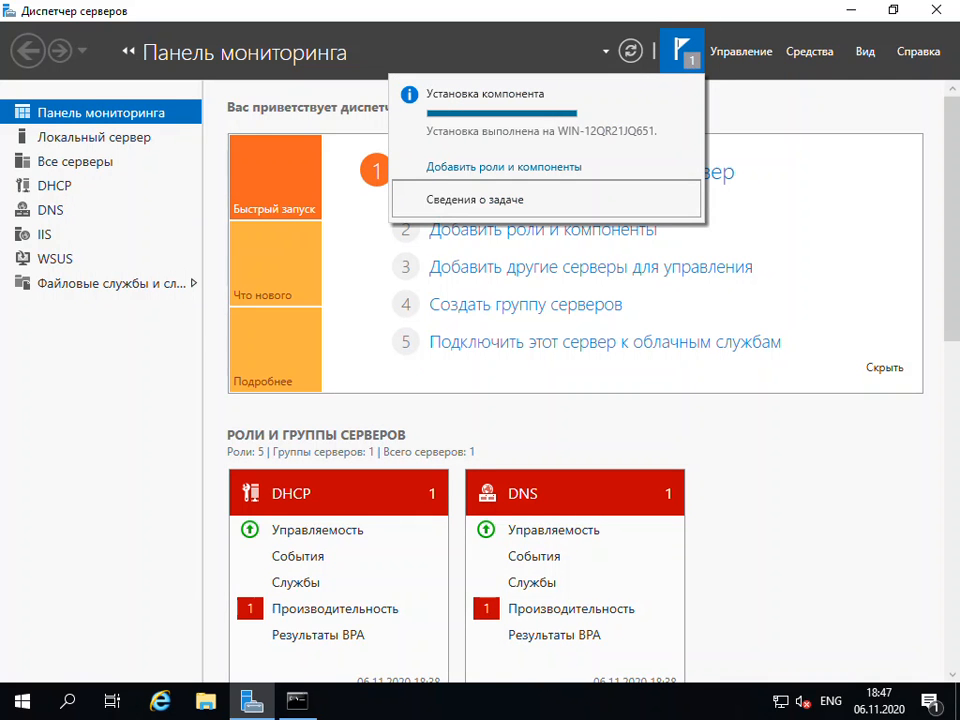
click(815, 86)
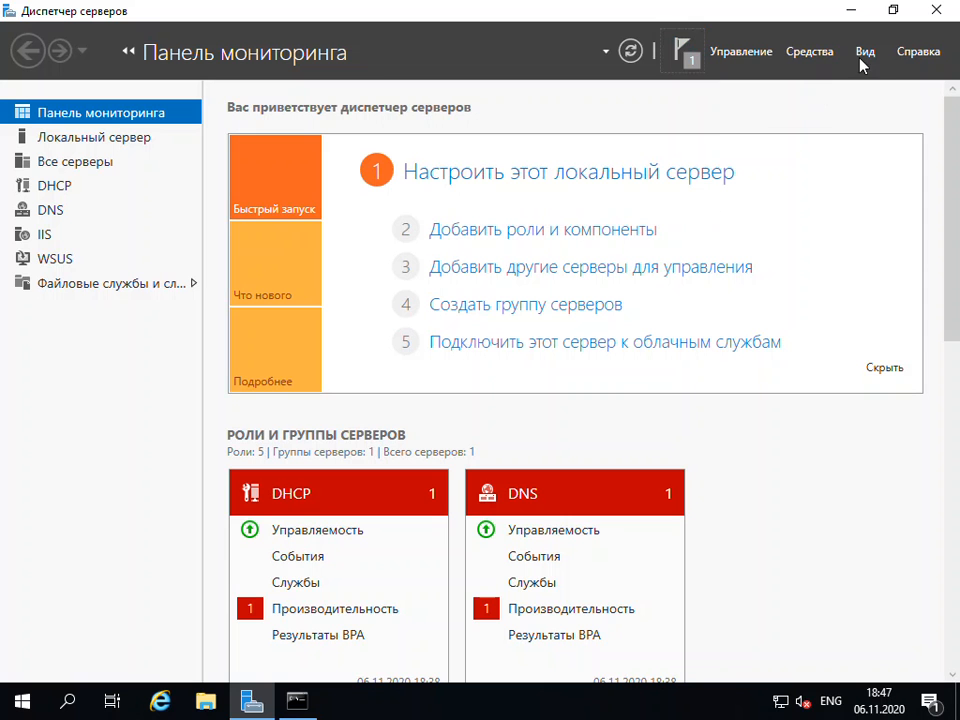
click(936, 11)
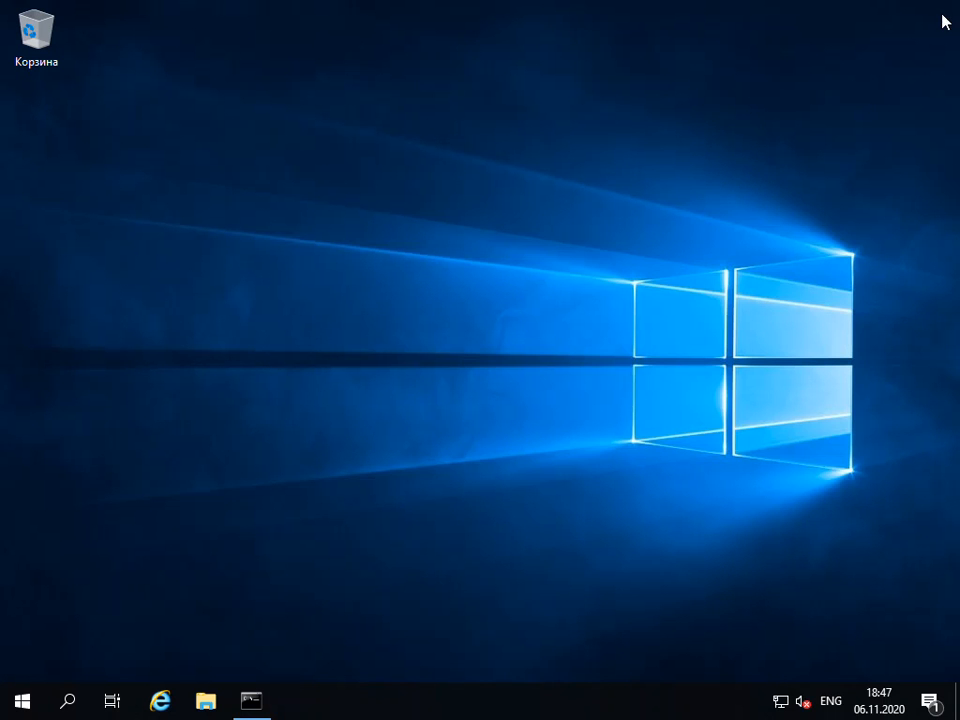
Open the "Маршрутизация и удаленный доступ" console from the Control Panel's "Администрирование" folder
click(21, 704)
click(527, 302)
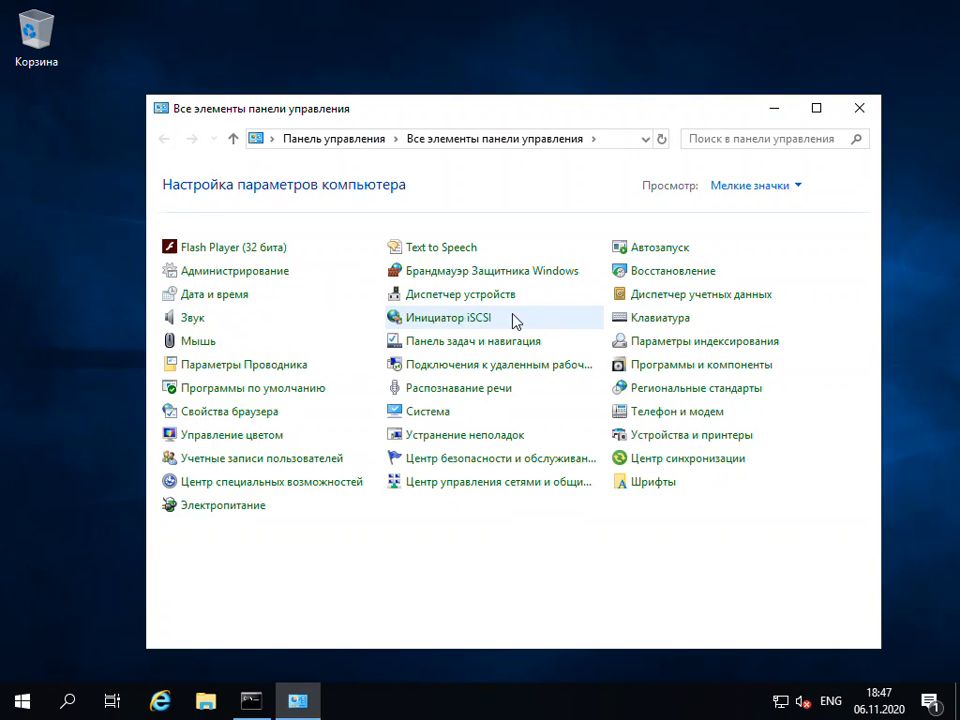
click(242, 272)
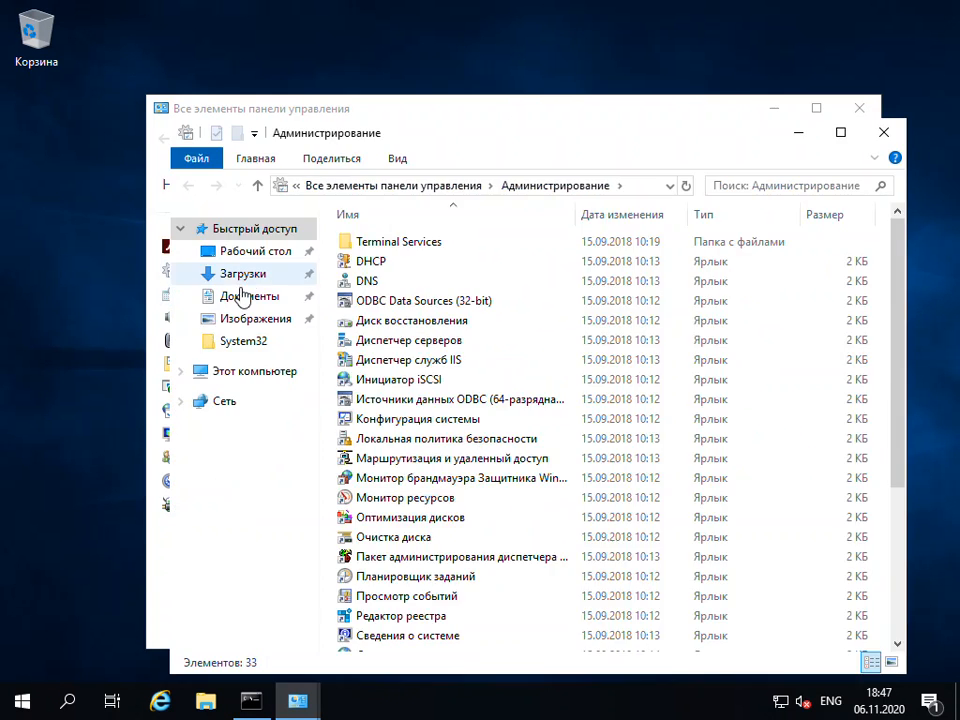
click(842, 136)
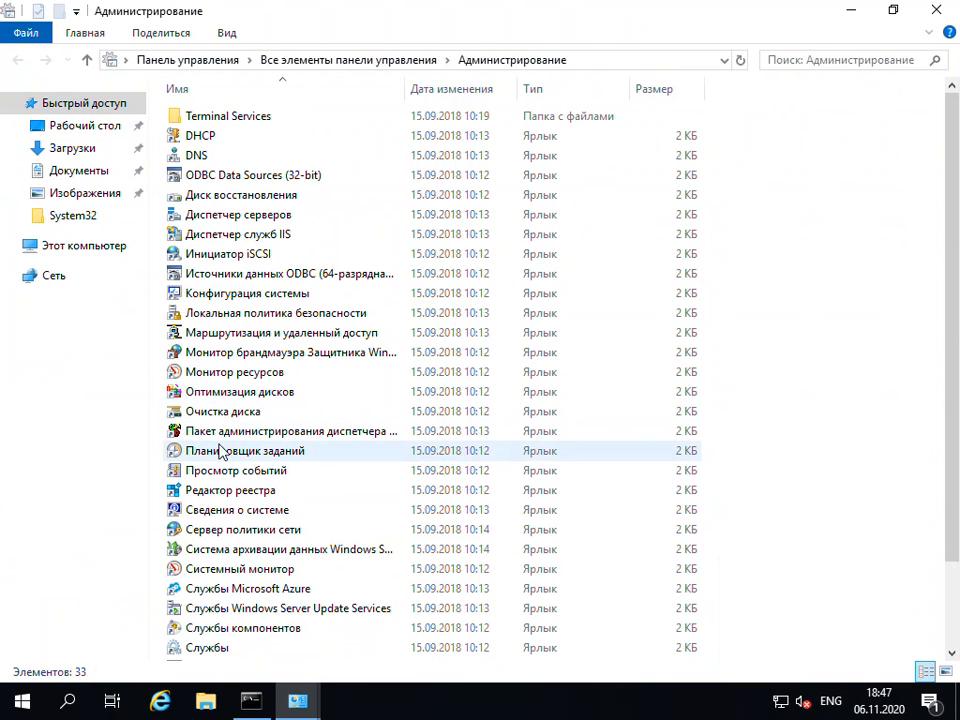
double_click(238, 333)
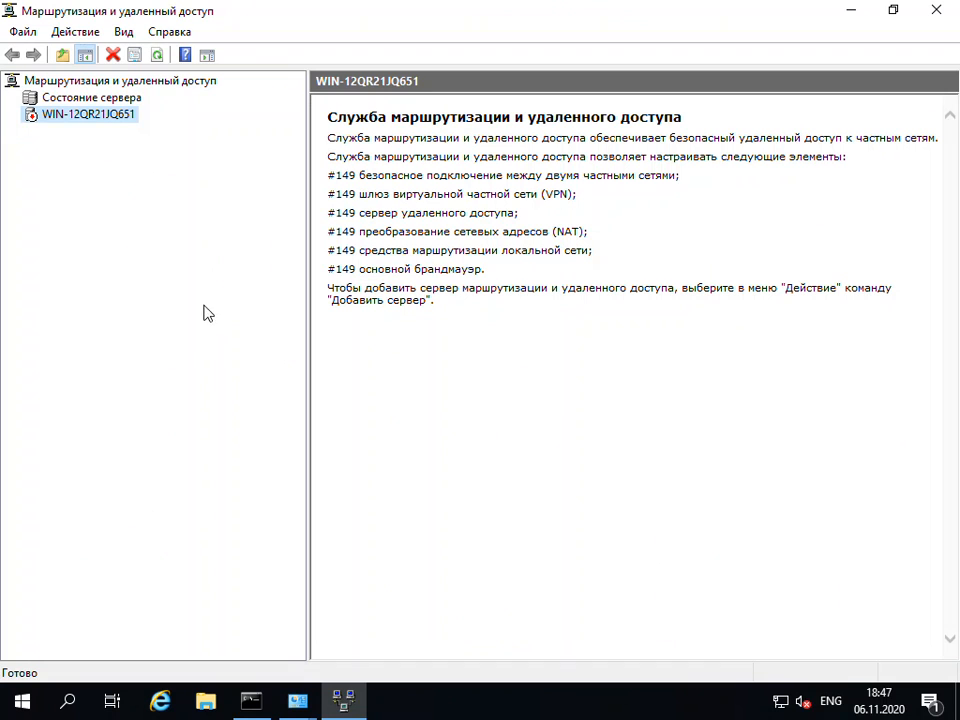
Configure and enable routing on the server with network address translation (NAT), using Internet as the public interface, and finish the setup wizard
right_click(44, 121)
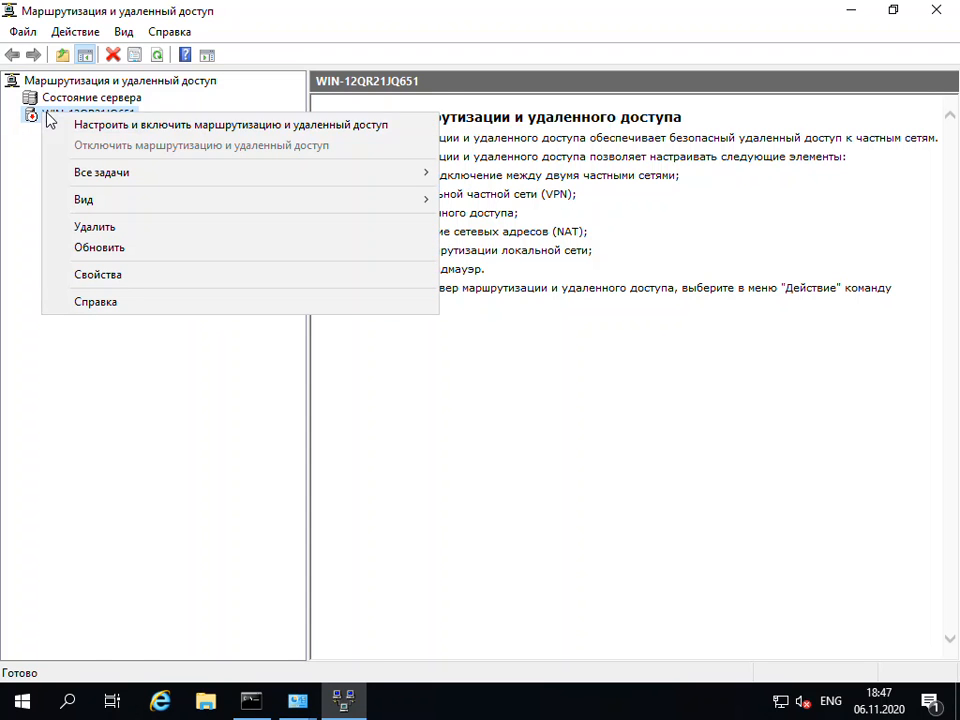
click(184, 125)
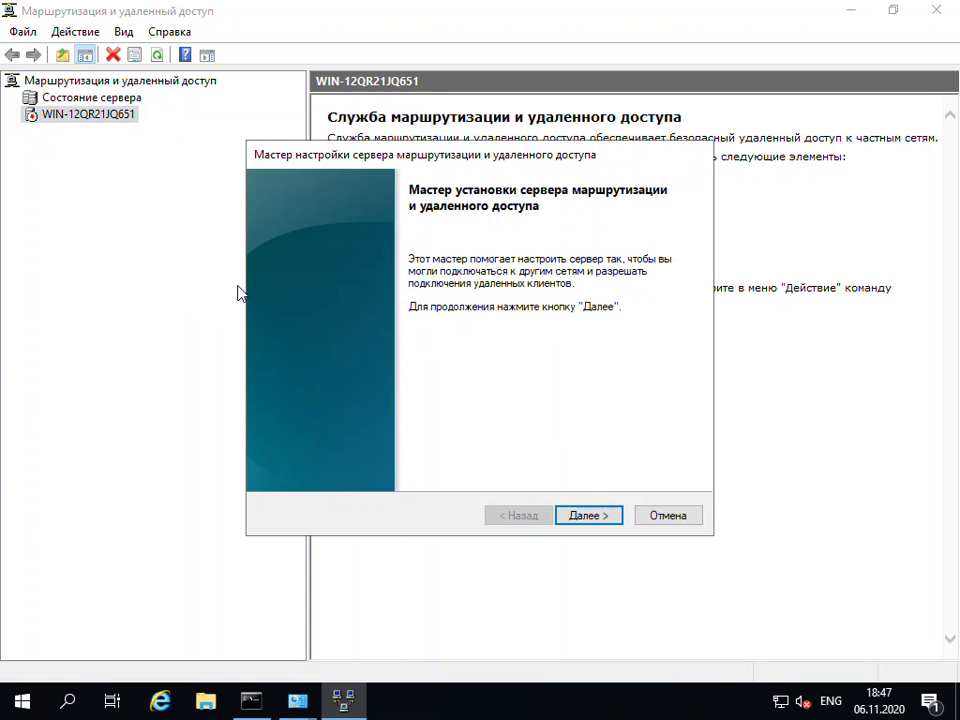
click(585, 516)
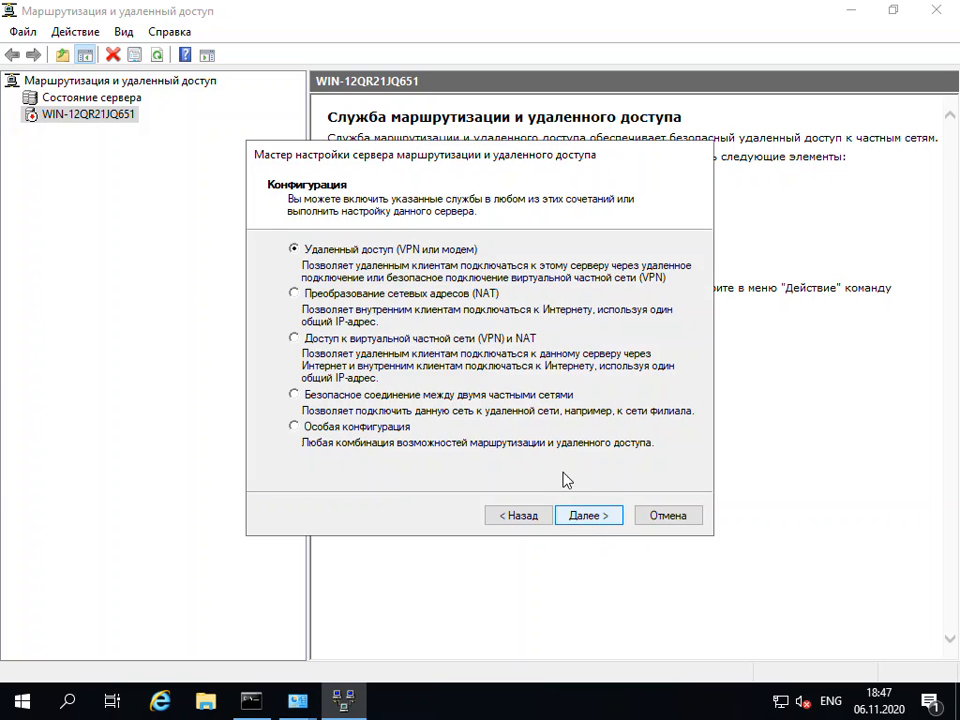
click(294, 294)
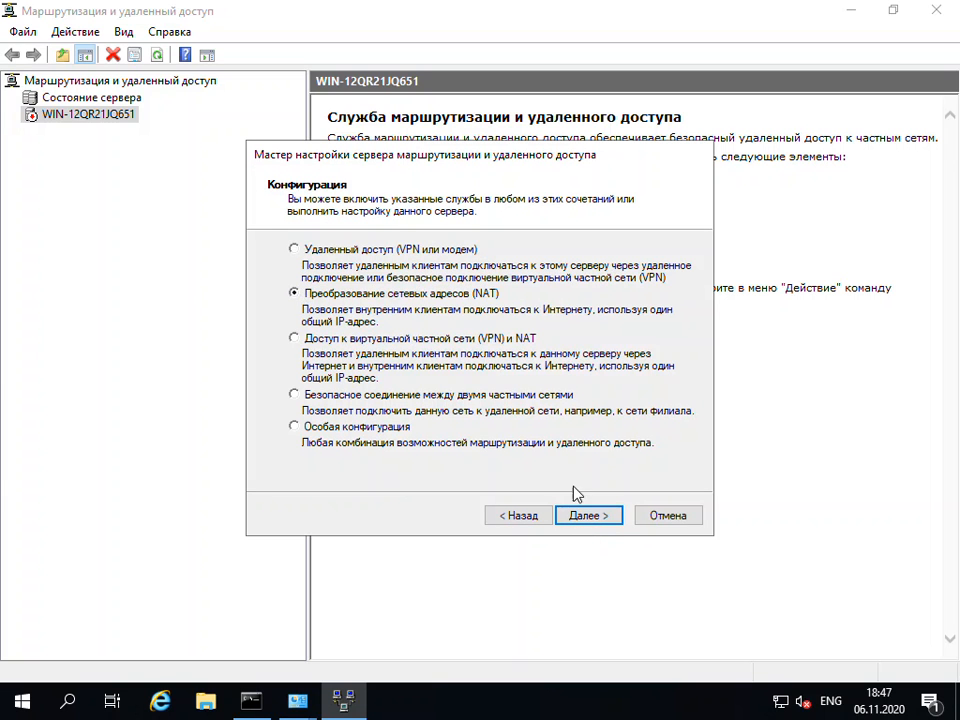
click(588, 516)
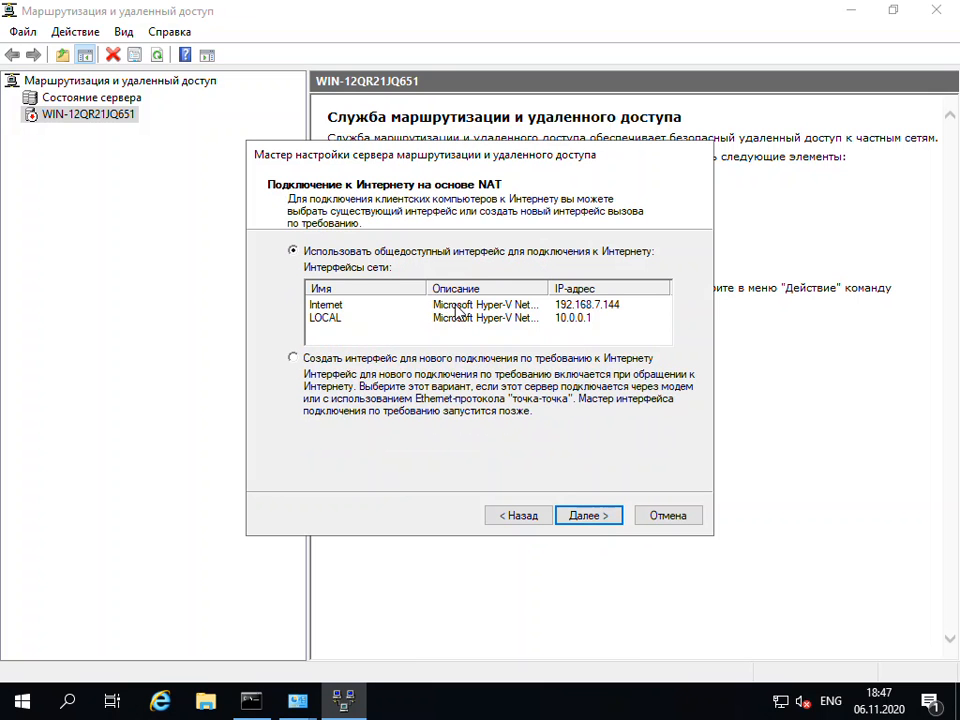
click(336, 306)
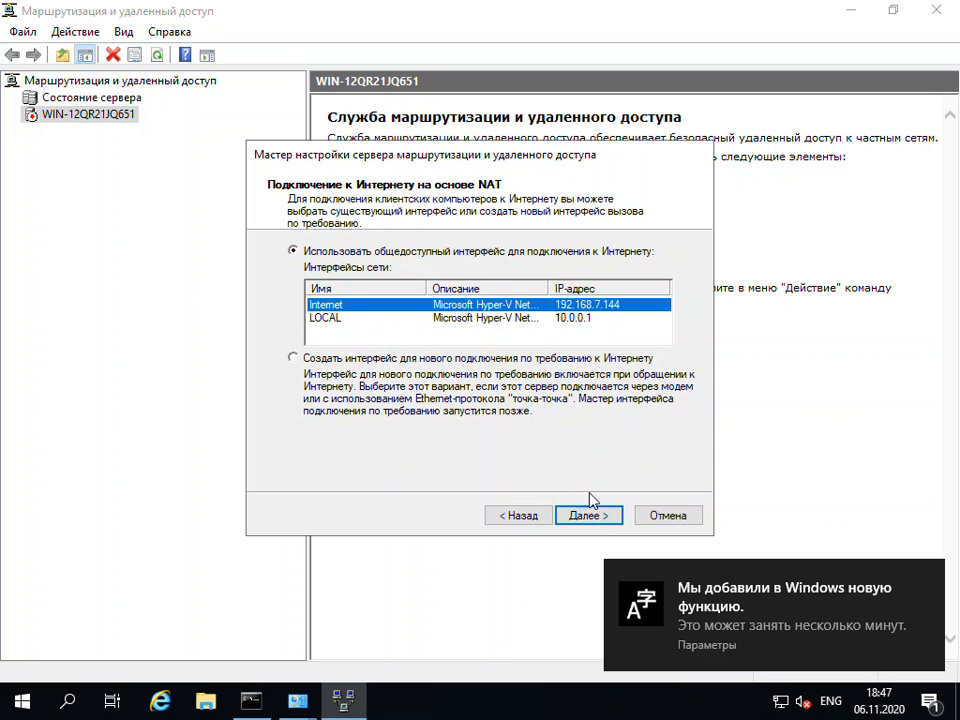
click(589, 518)
click(586, 520)
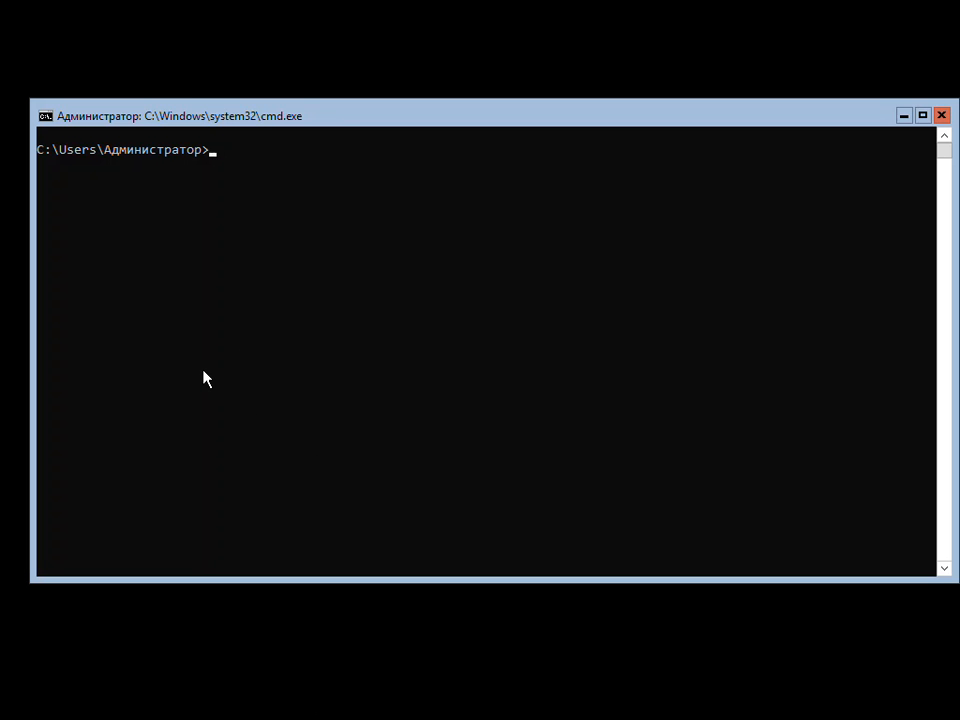
Switch to the local network machine's command prompt and ping 8.8.8.8 to test internet connectivity
click(287, 287)
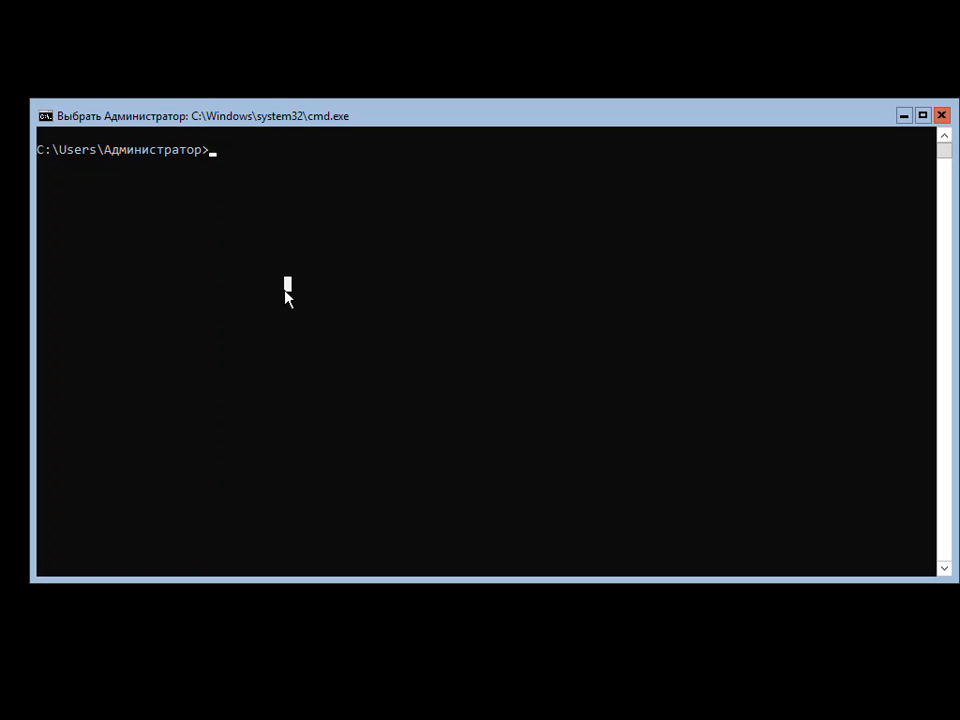
text(pi)
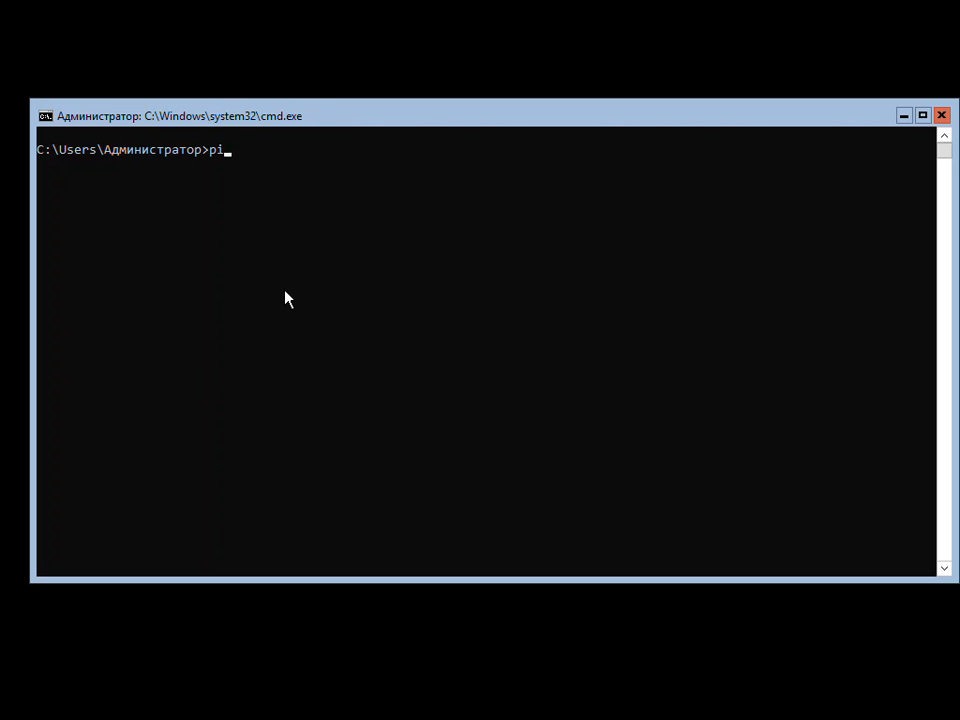
text(ng 8.8.8.8)
key(Return)
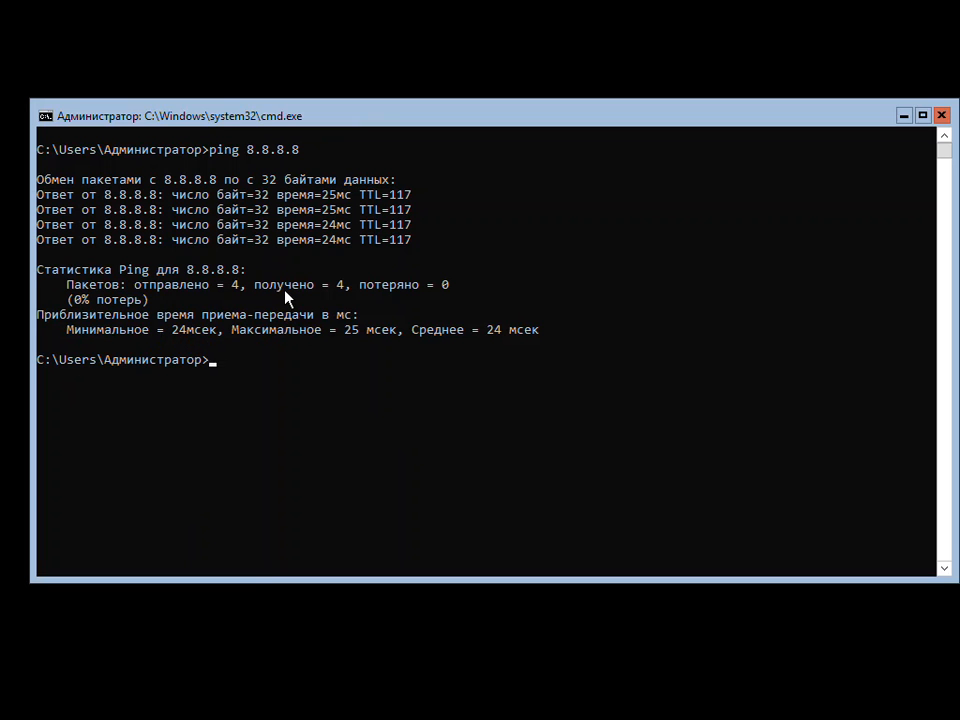
Start nslookup on the local network machine and resolve the domains intel.fr and intel.ca
text(nslookup)
key(Return)
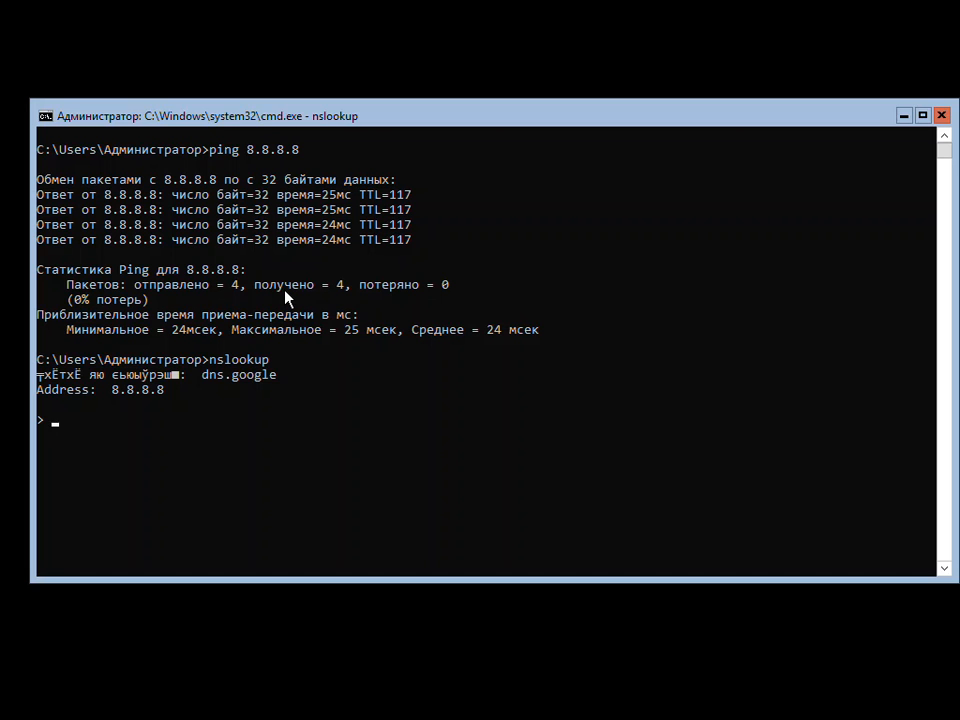
text(tel.fr)
key(Return)
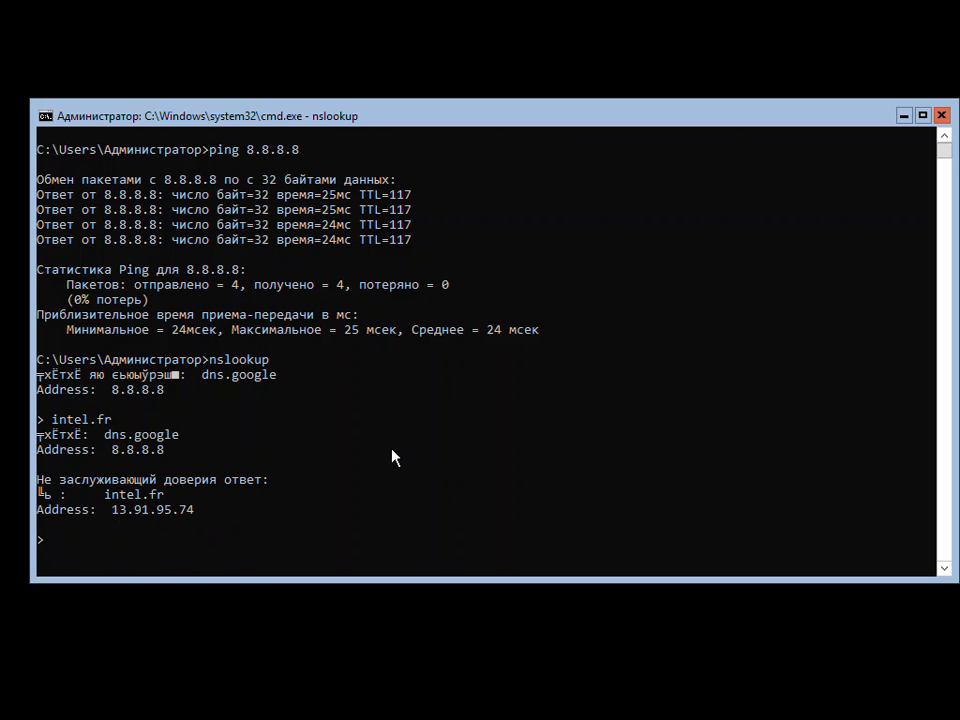
text(intel.ca)
key(Return)
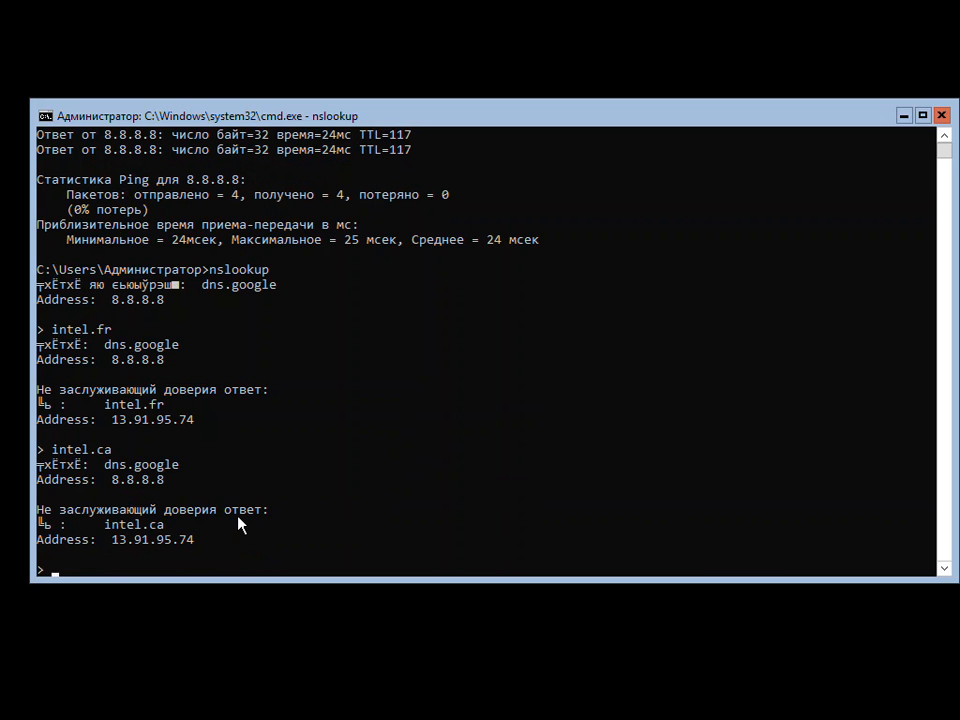
Resolve the domain microsoft.fr in nslookup and exit the tool
text(microsoft.fr)
key(Return)
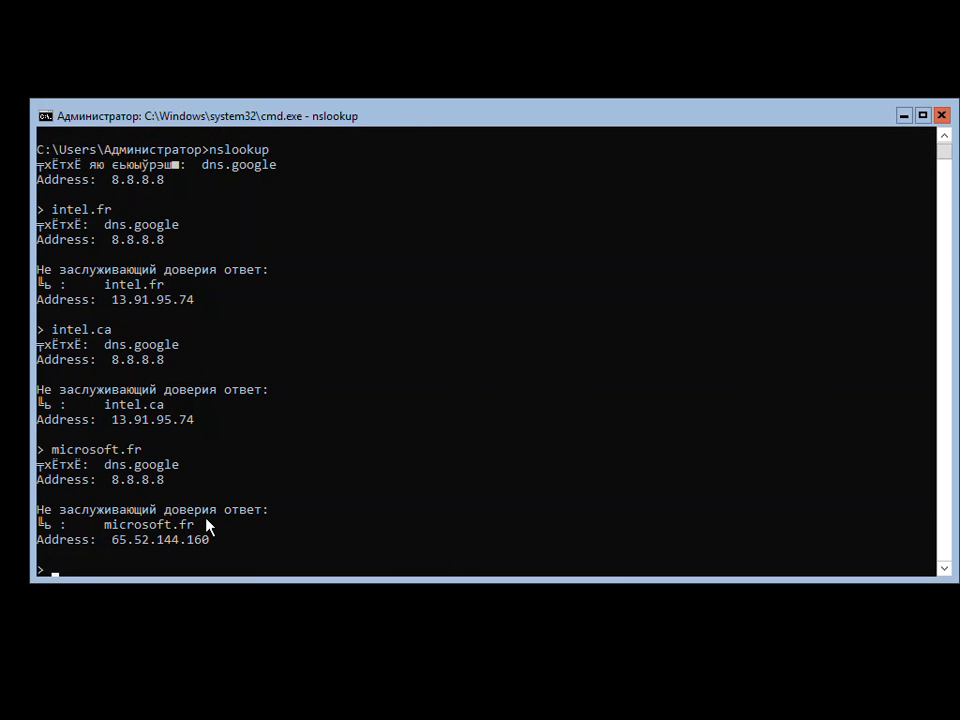
text(exit)
key(Return)
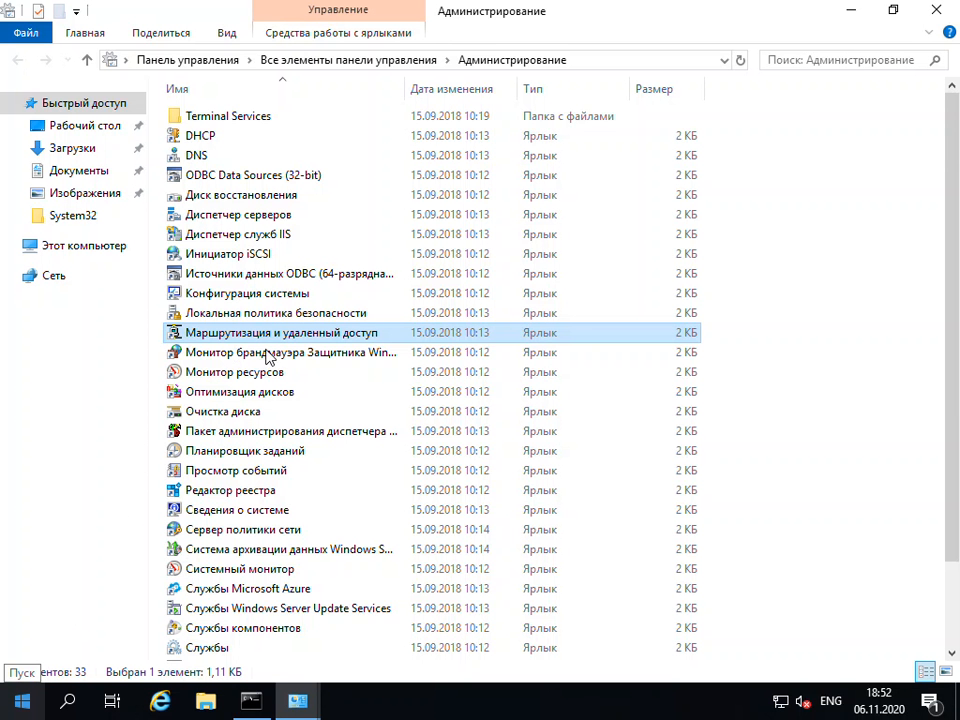
Switch back to the server, reopen the "Маршрутизация и удаленный доступ" console, and display the NAT interfaces under IPv4
double_click(282, 337)
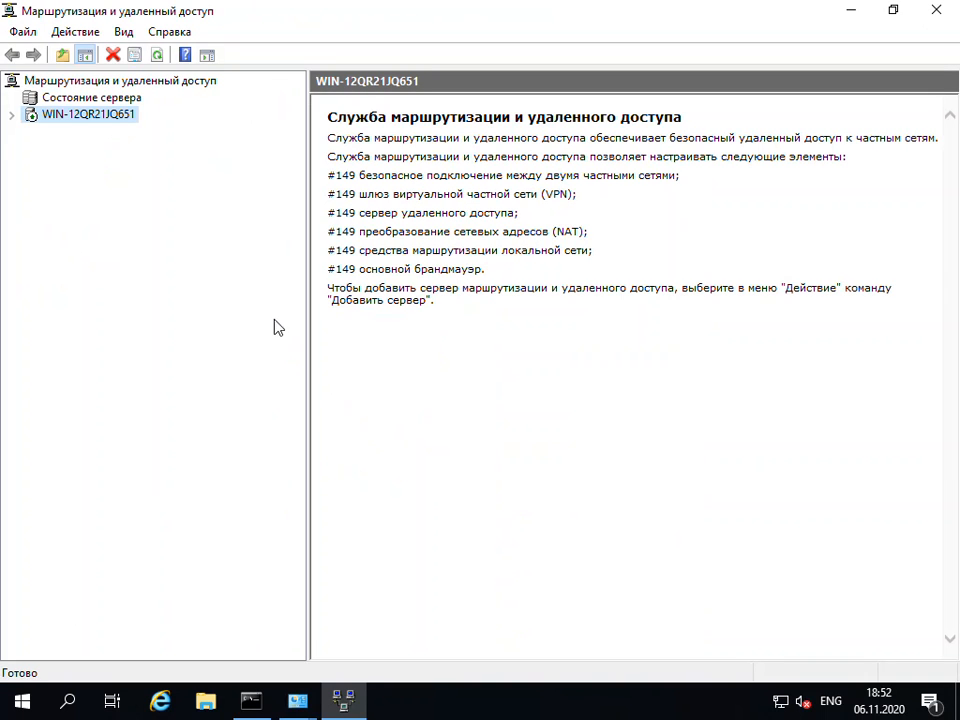
click(10, 115)
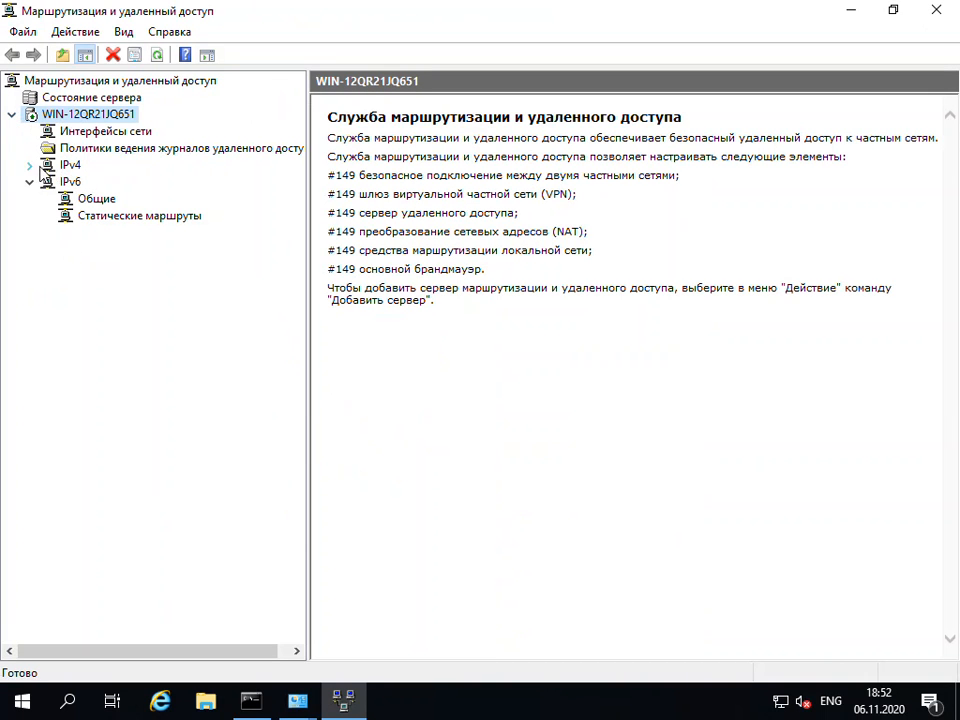
click(29, 165)
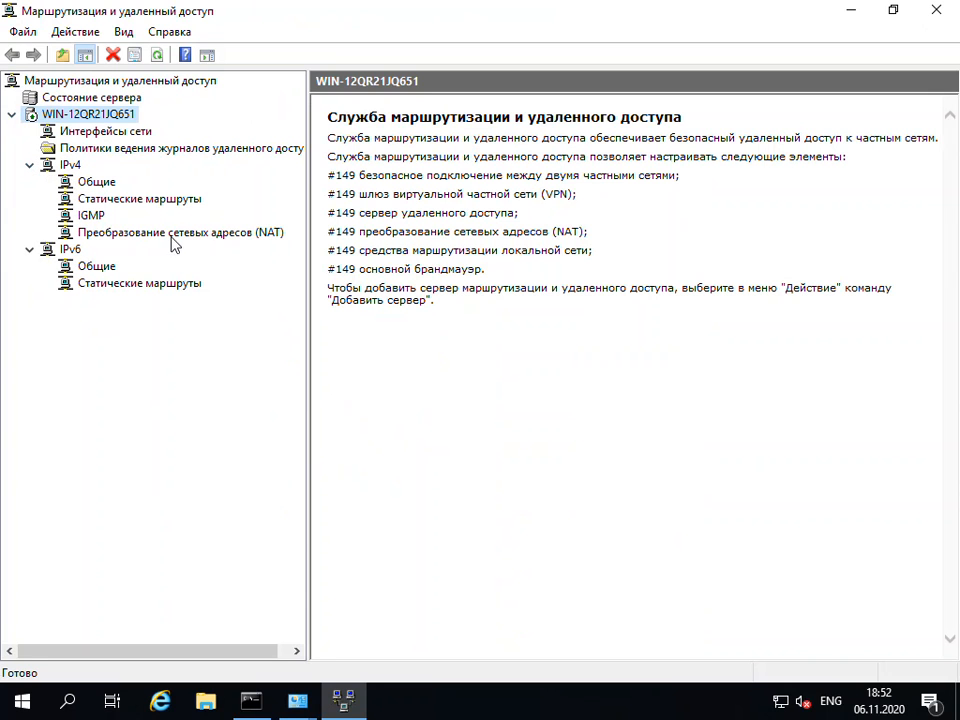
click(174, 234)
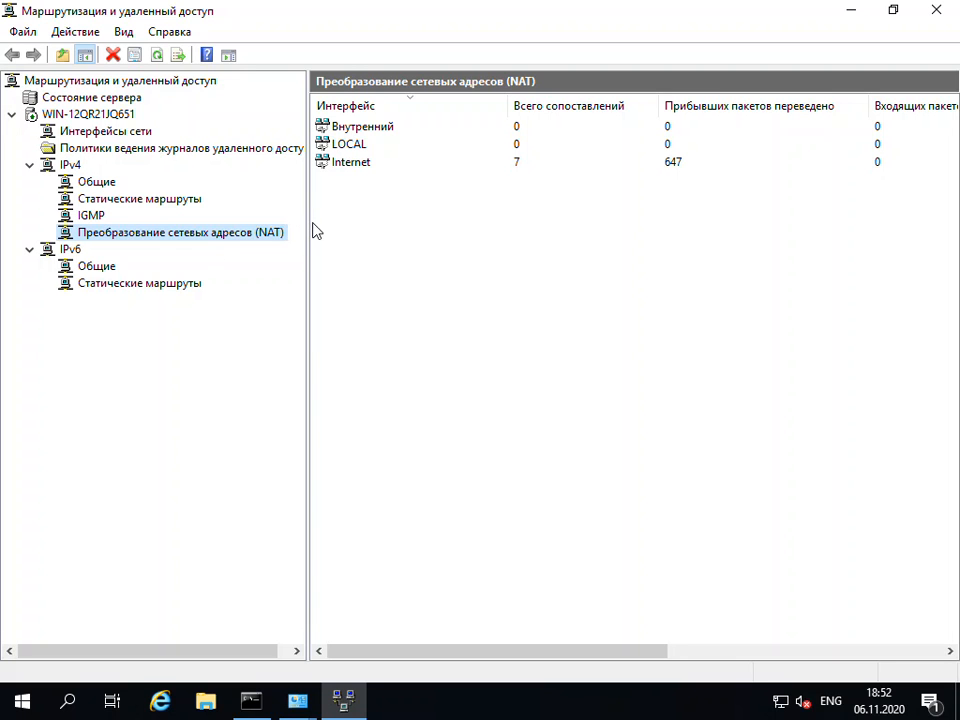
Open the Internet interface's NAT properties and examine its address pool, including the range entry form and the address reservation option
click(356, 166)
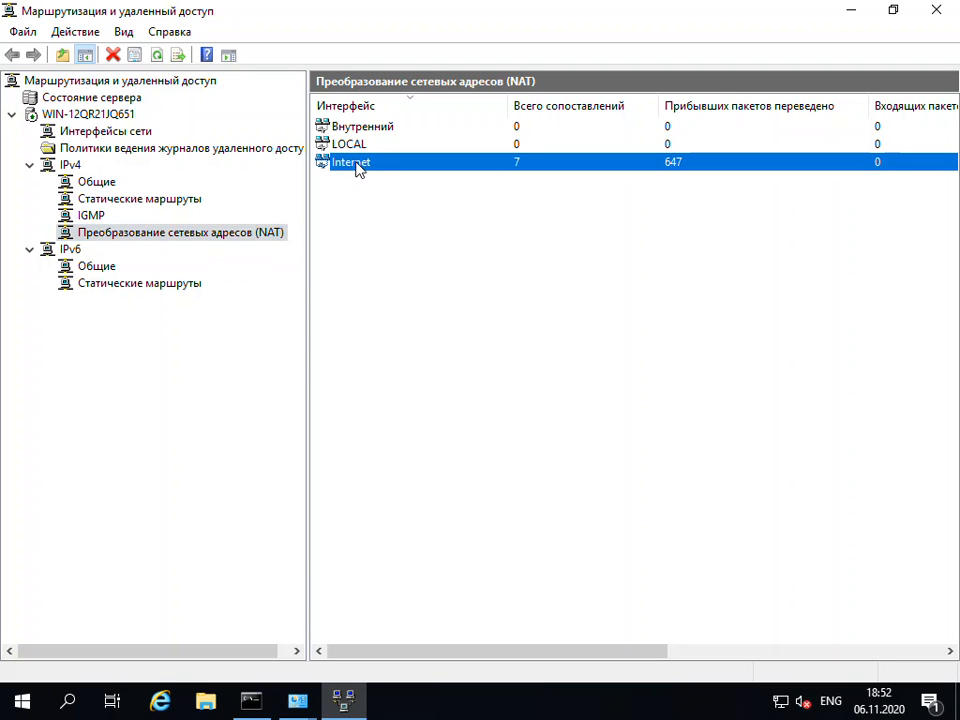
right_click(358, 168)
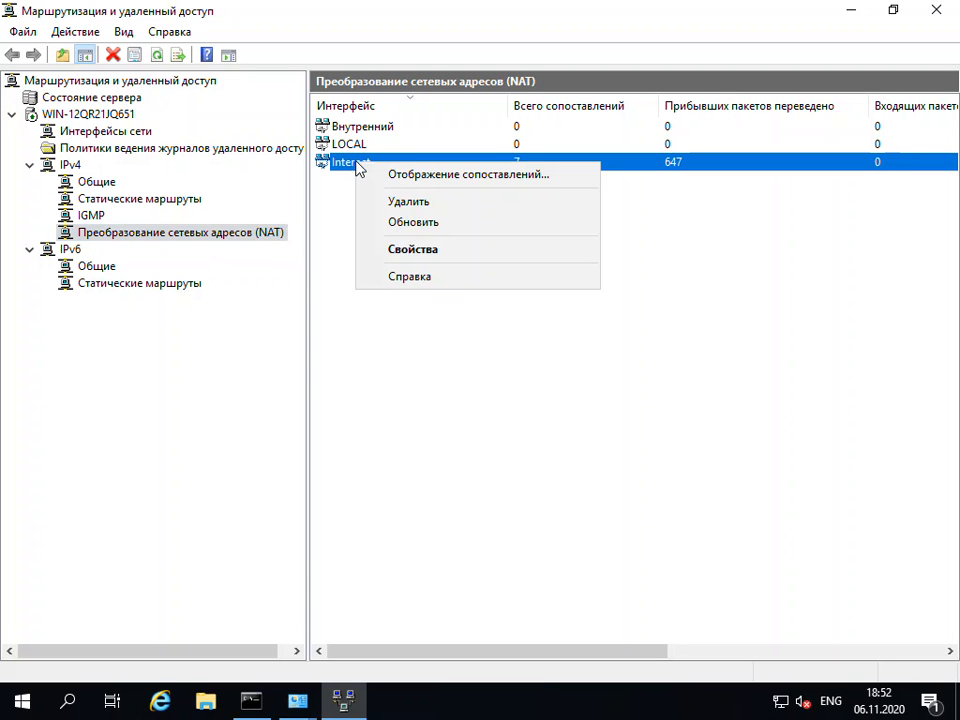
click(431, 250)
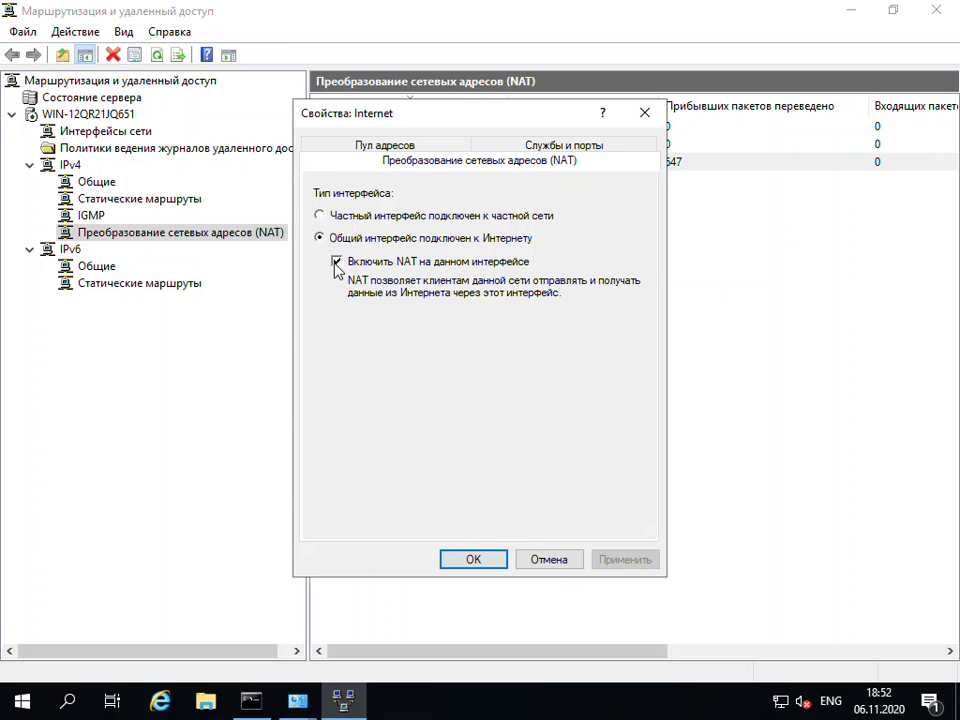
click(415, 150)
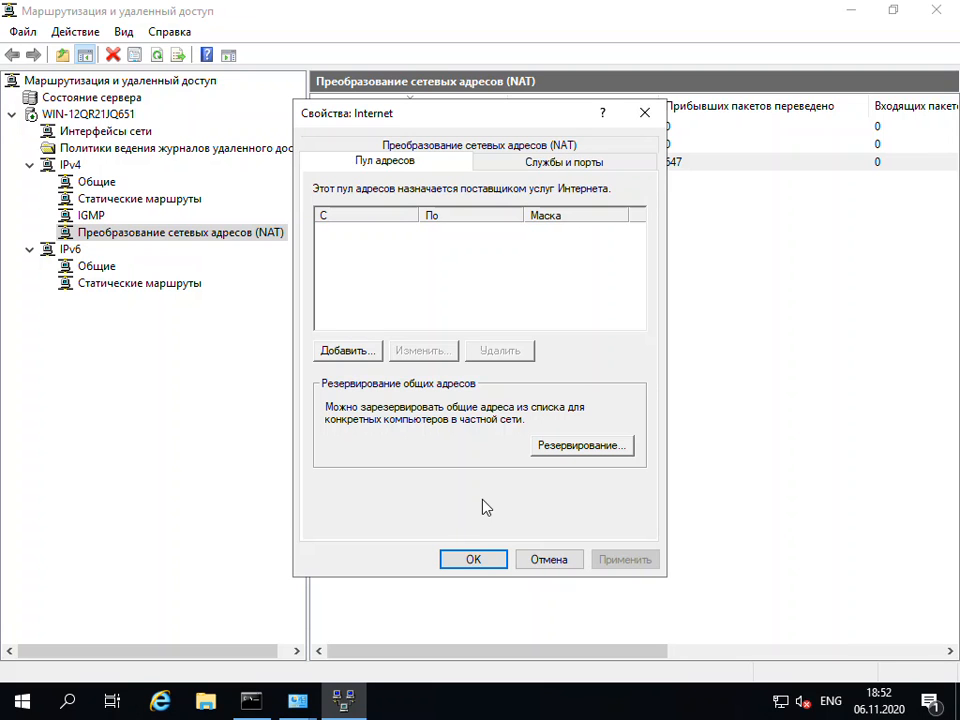
click(582, 450)
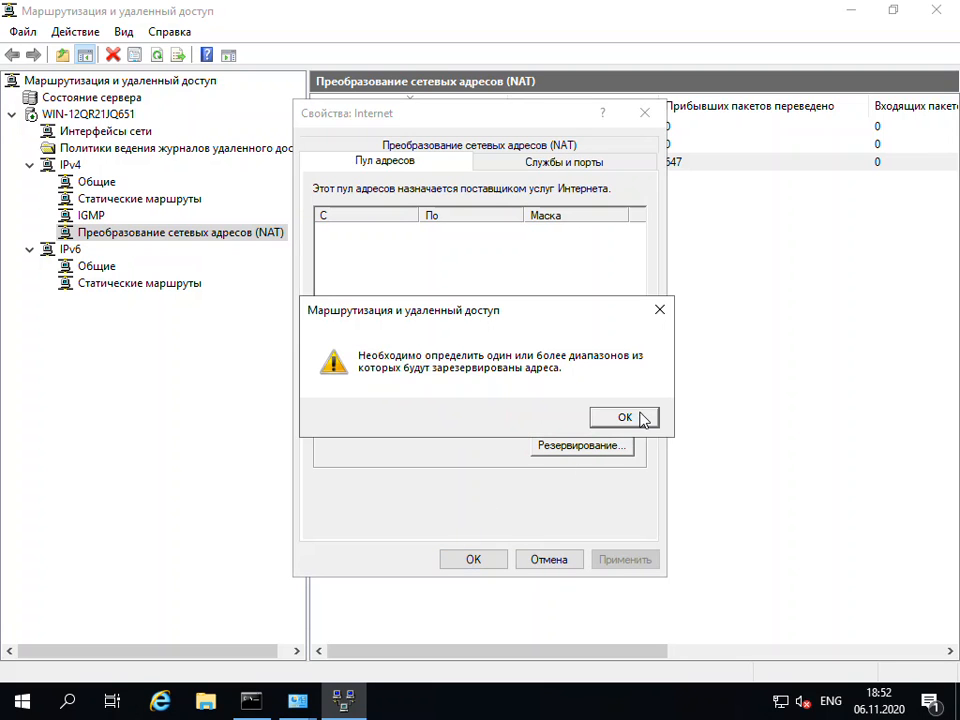
click(661, 310)
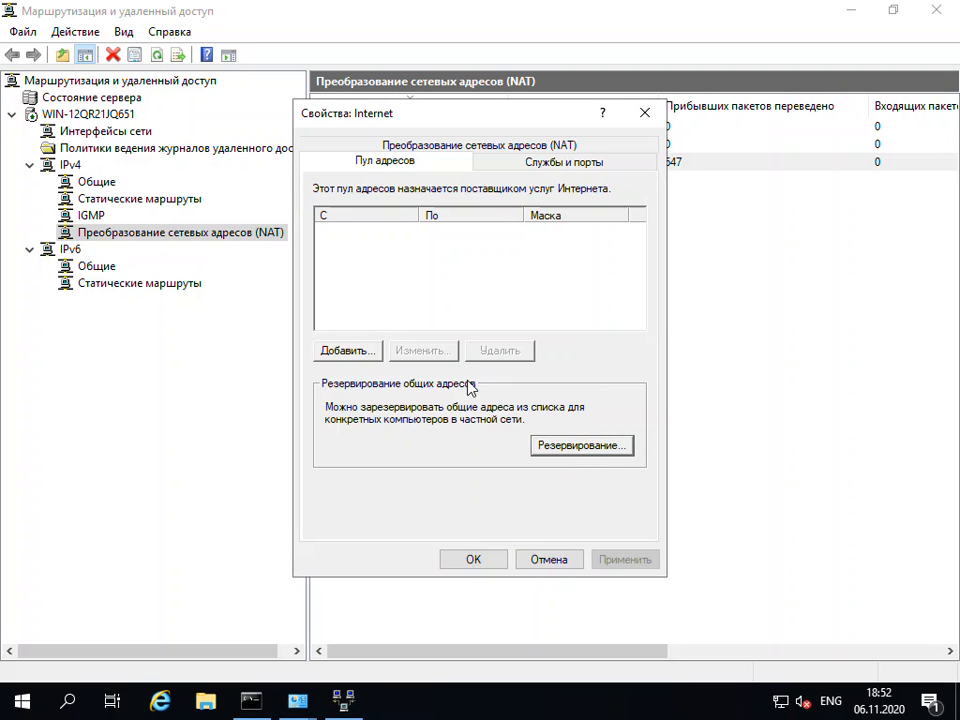
click(358, 352)
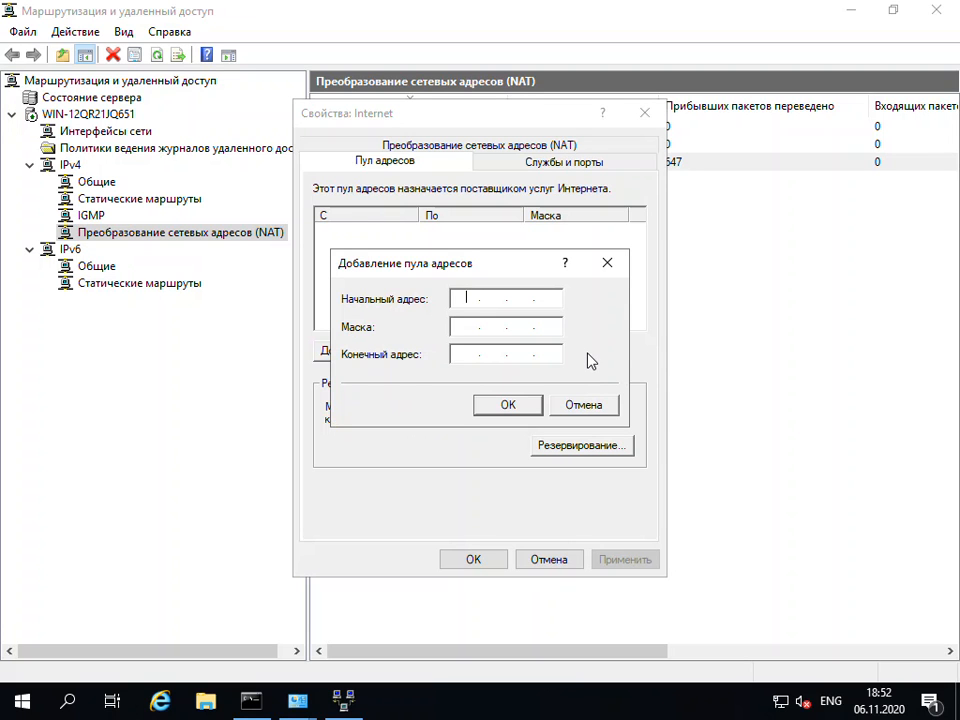
click(609, 265)
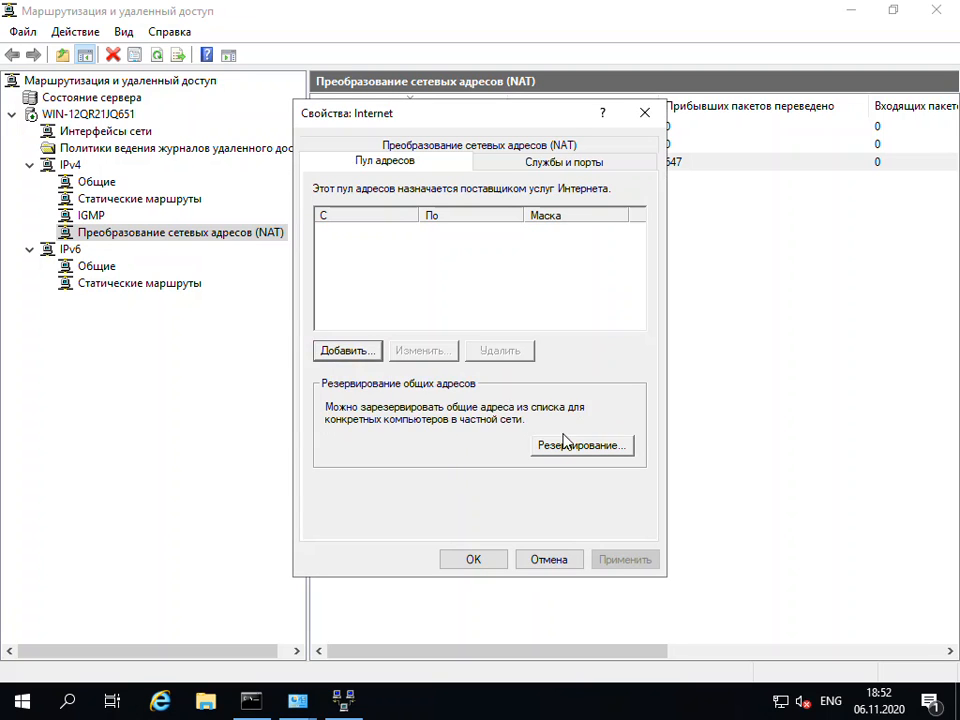
click(558, 448)
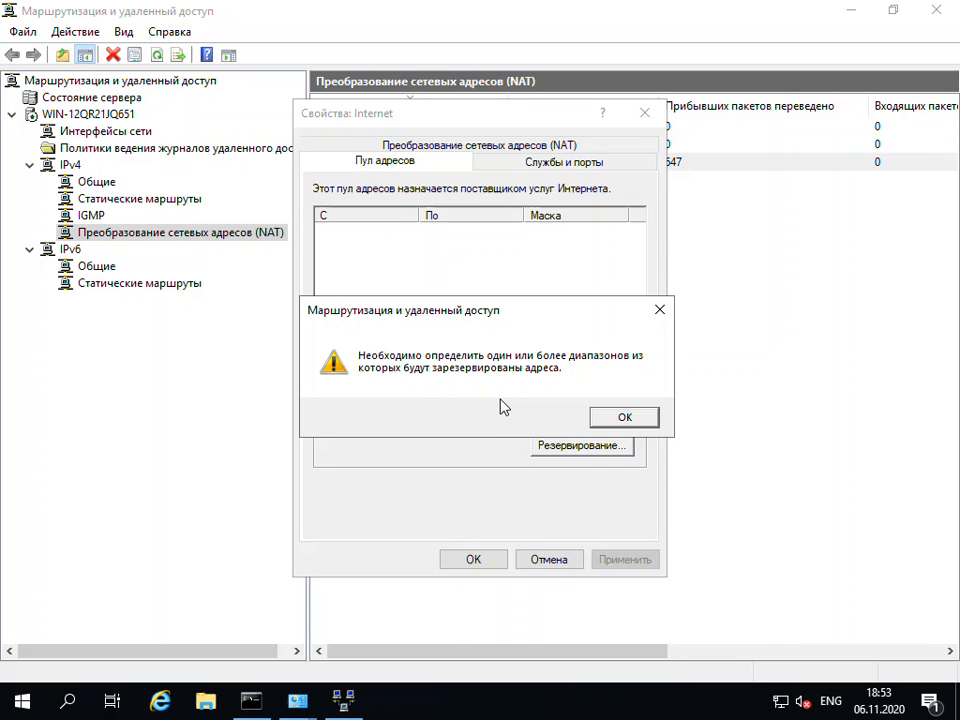
click(659, 310)
Review the Internet interface's services and ports, inspect the "Веб-сервер (HTTP)" forwarding settings, and cancel out of the properties without saving
click(508, 164)
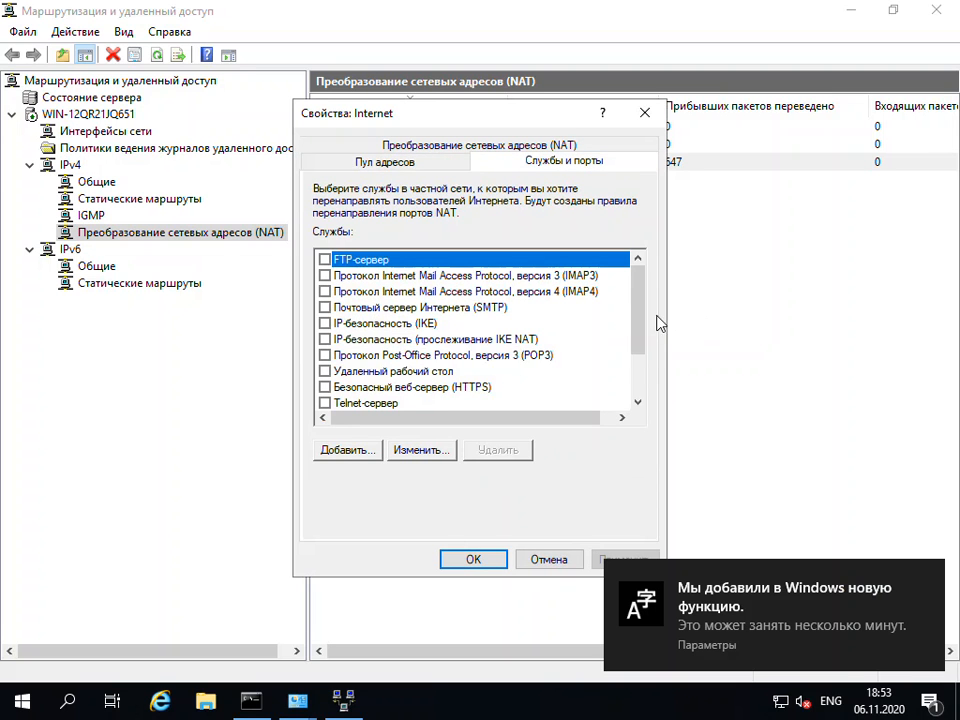
drag(636, 300, 620, 399)
scroll(626, 326, up, 2)
scroll(600, 340, down, 2)
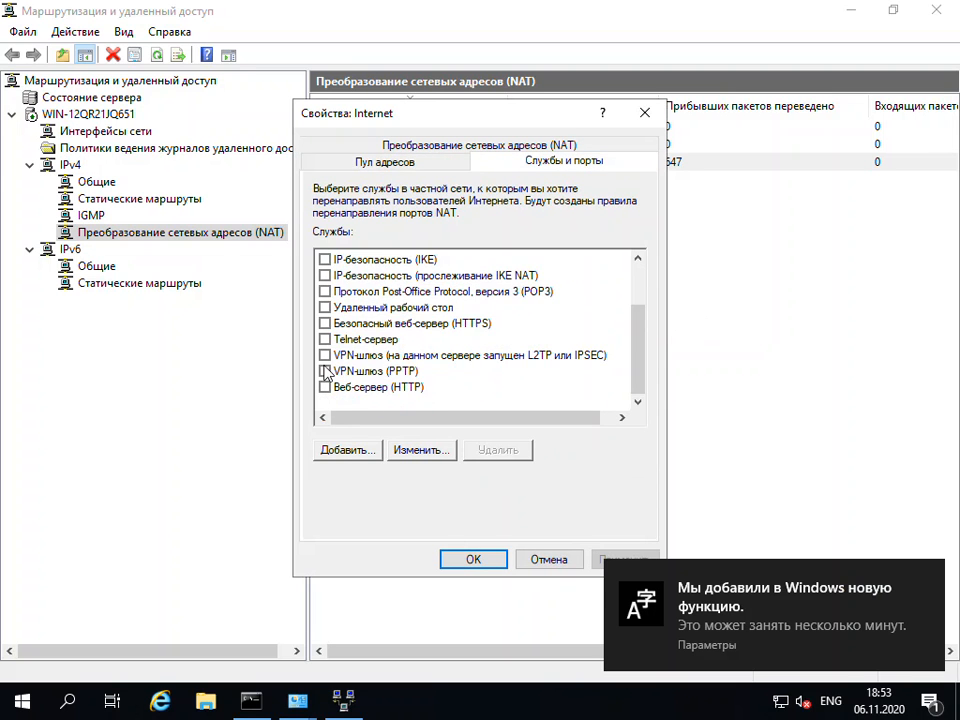
click(324, 387)
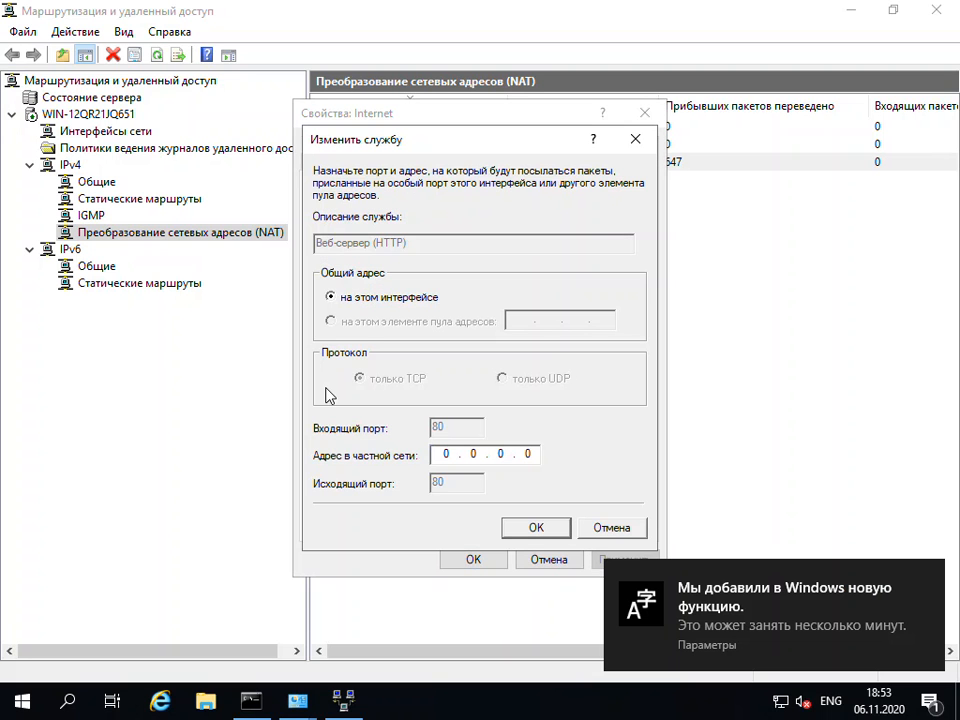
double_click(446, 454)
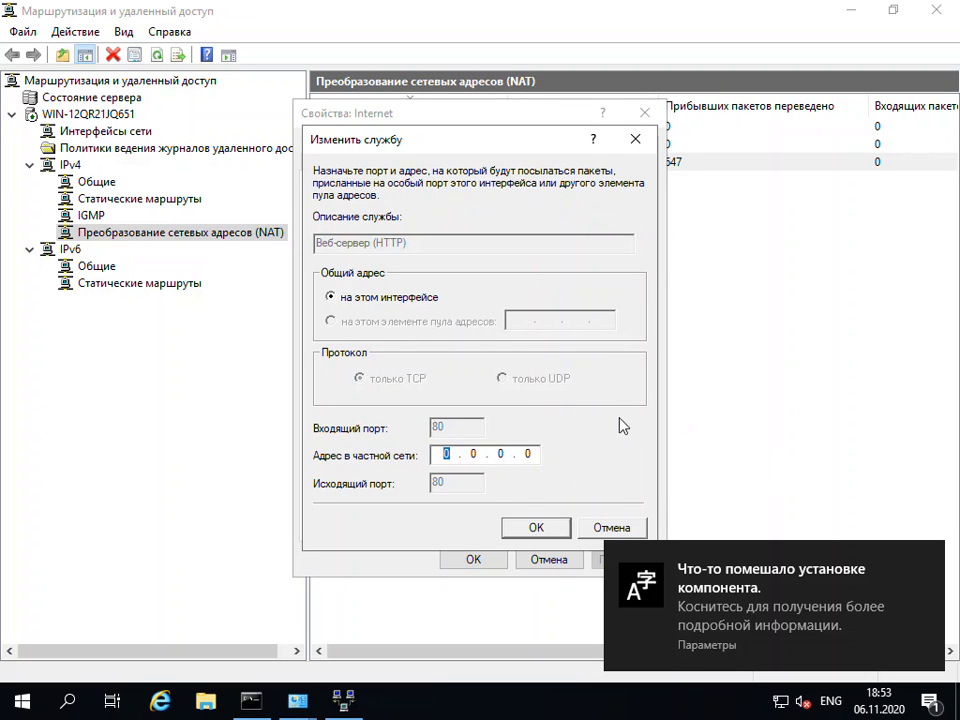
click(609, 527)
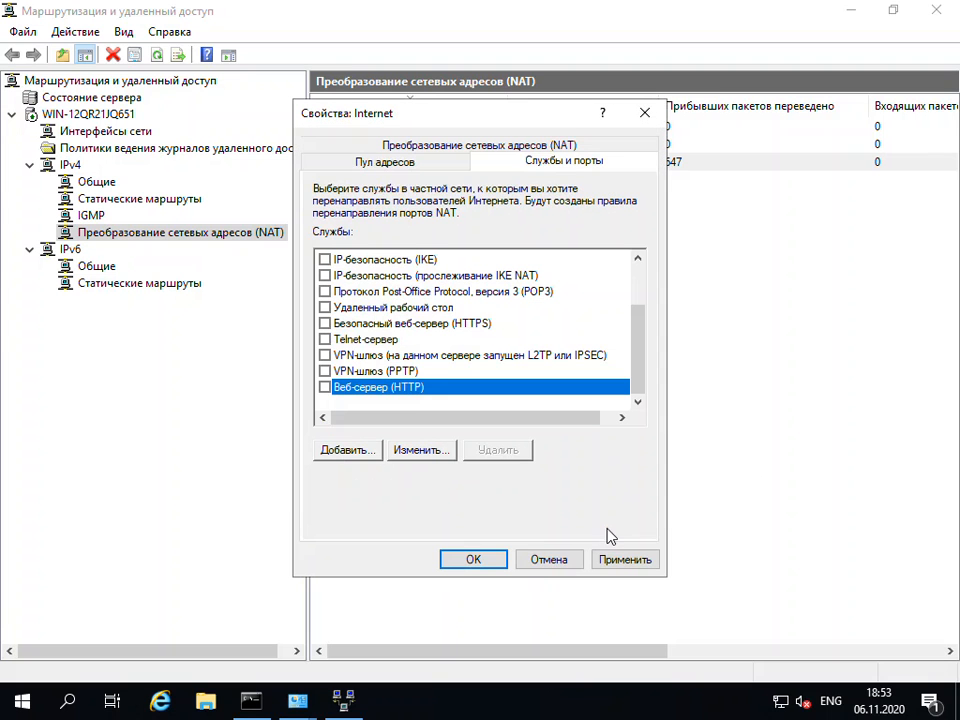
click(563, 565)
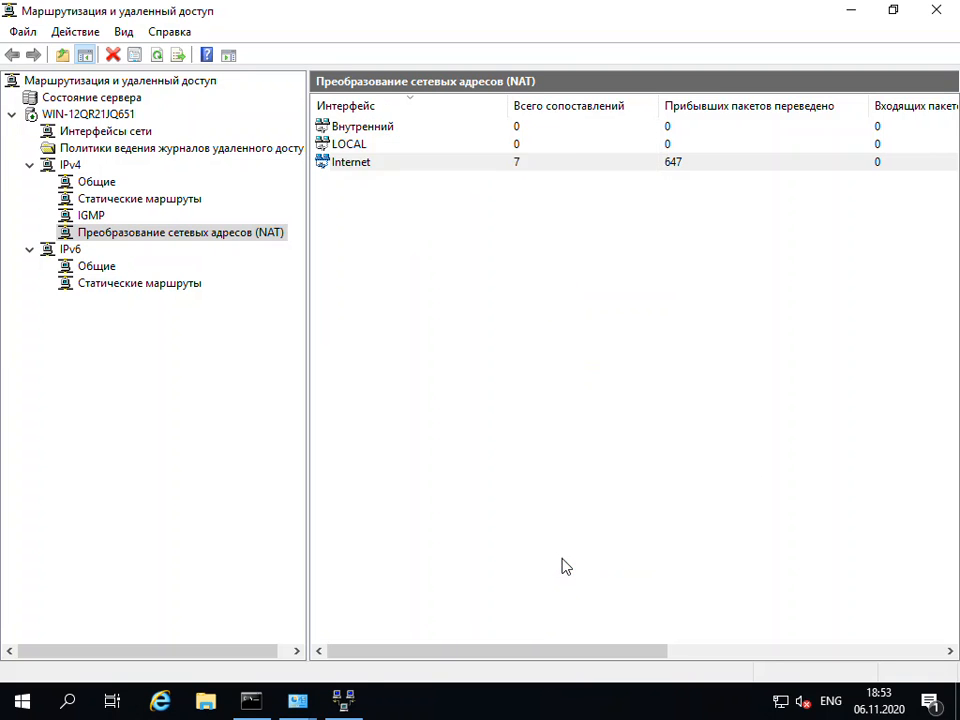
Display the NAT session mapping table for the Internet interface and place its window below the interface list
right_click(444, 169)
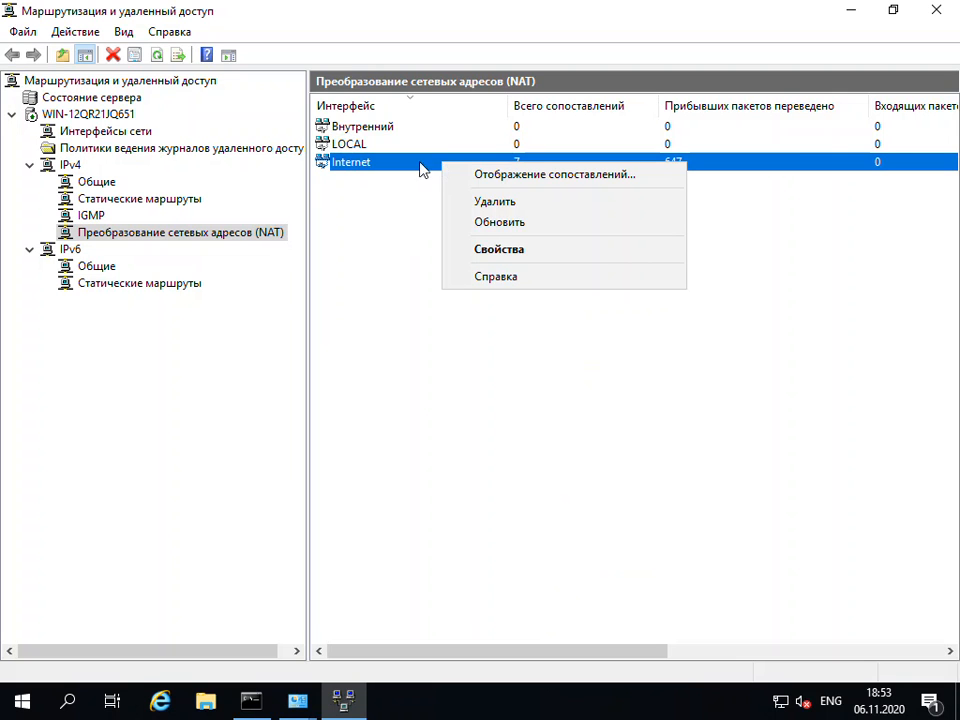
click(519, 183)
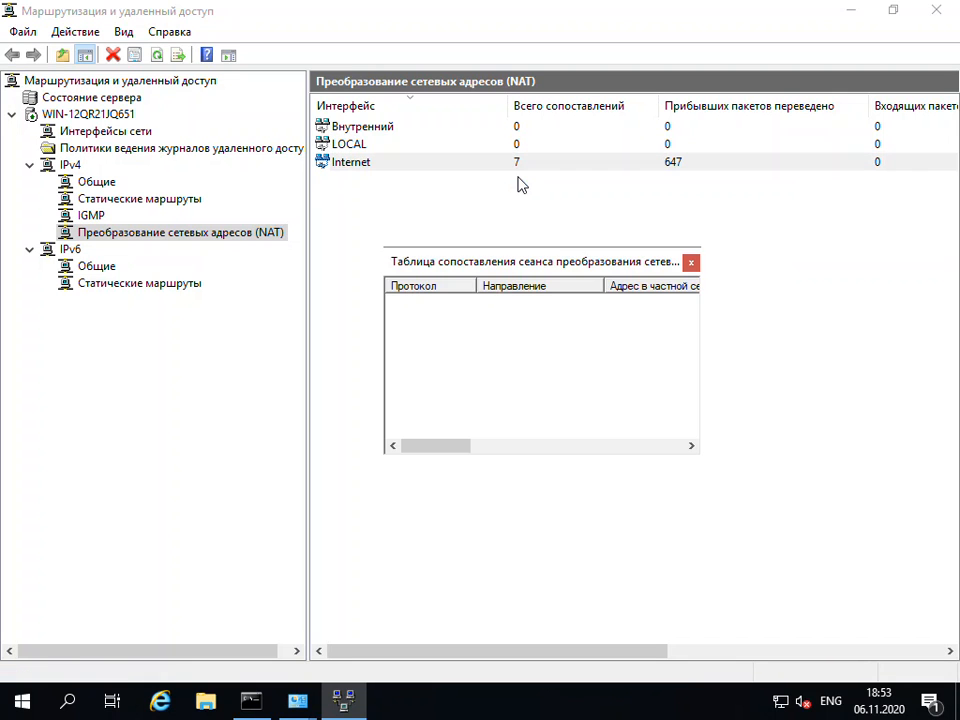
drag(645, 265, 589, 285)
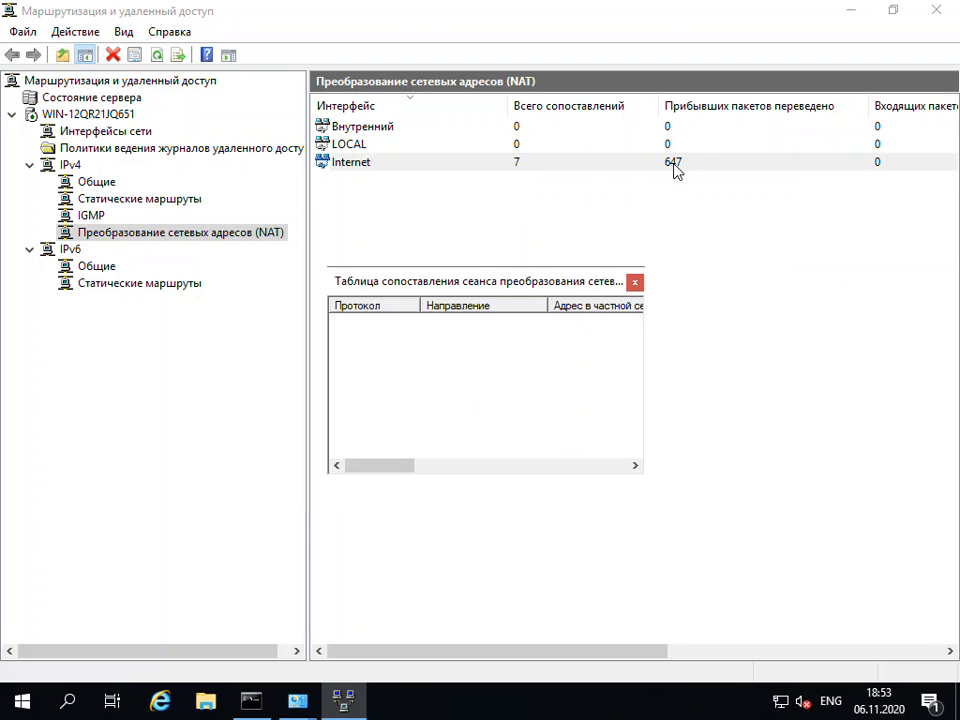
Examine the Internet interface's NAT session mapping table, repositioning its window as needed, and close it
drag(547, 281, 631, 272)
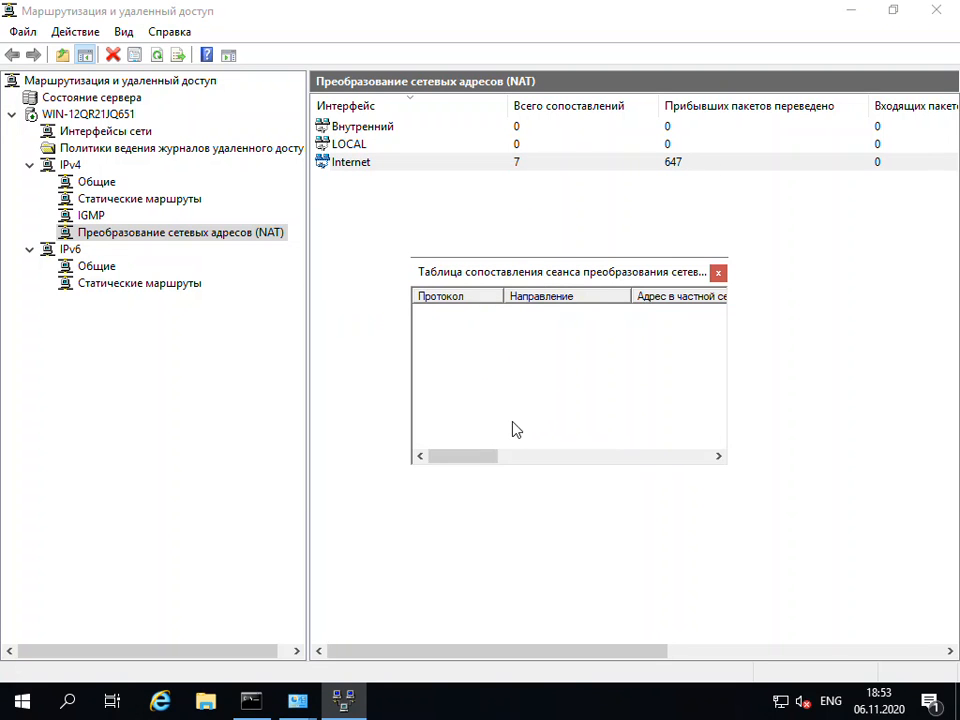
drag(484, 458, 407, 433)
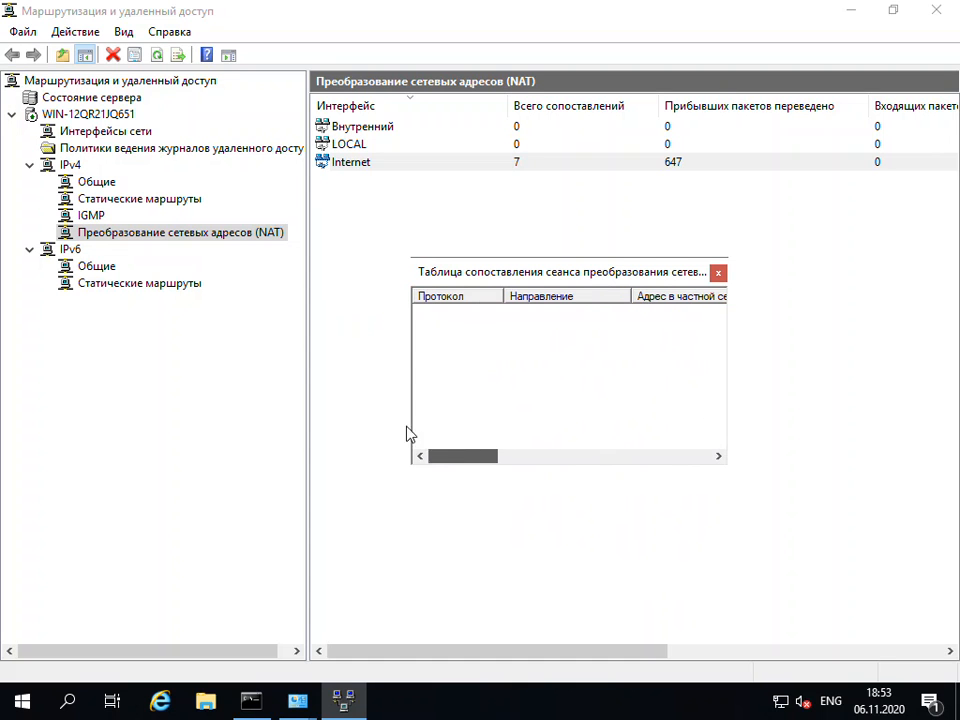
click(719, 276)
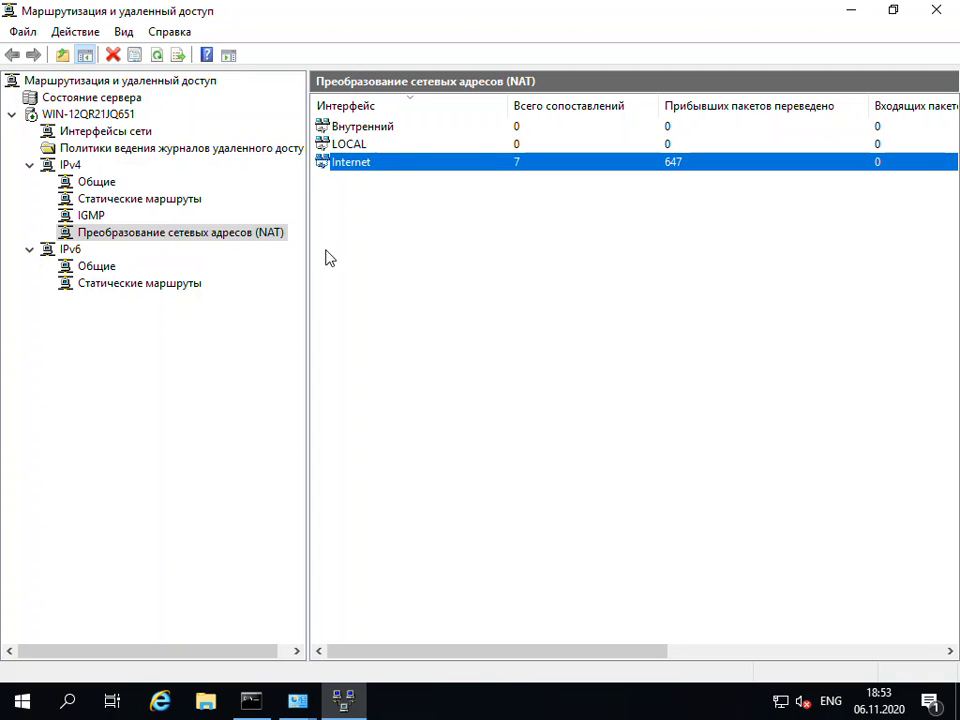
Open the properties of the "Преобразование сетевых адресов (NAT)" node and review its event logging options and TCP/UDP mapping timeouts
right_click(200, 236)
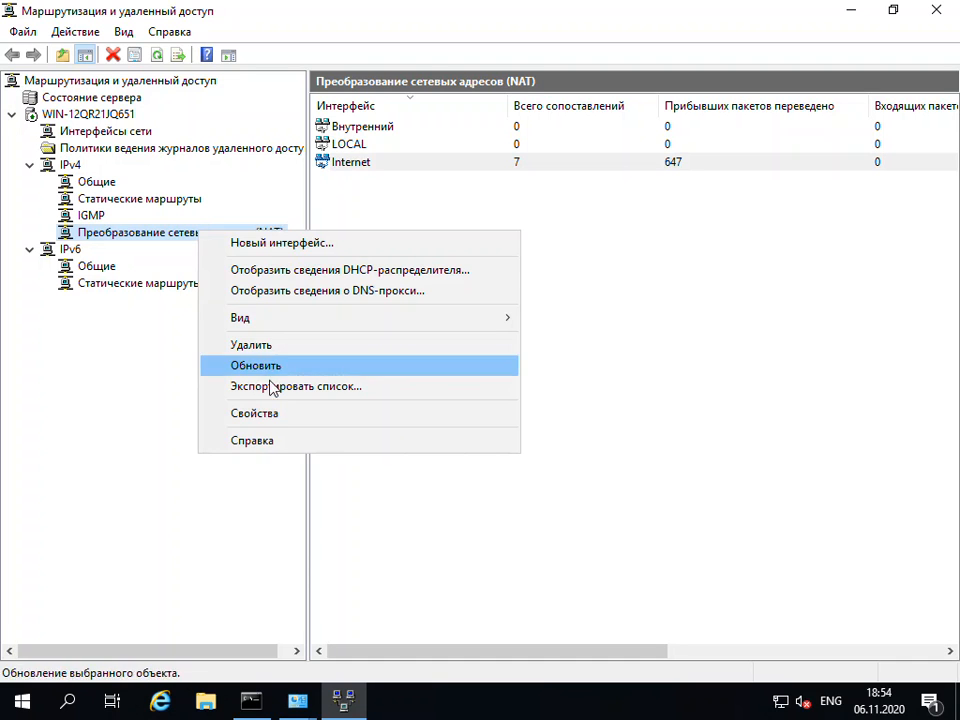
click(268, 414)
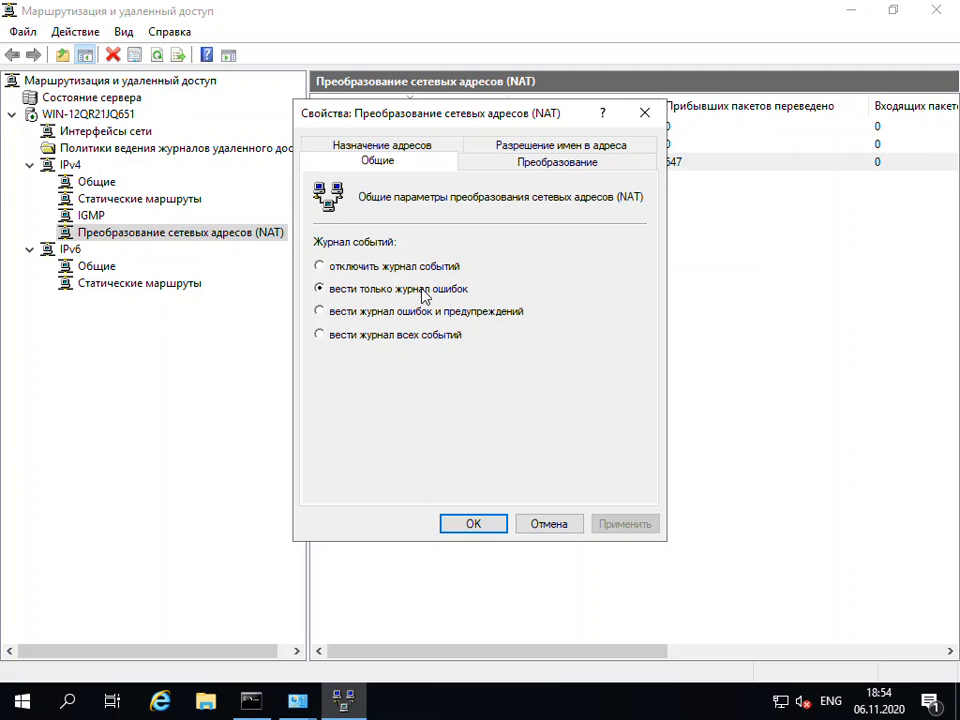
click(530, 167)
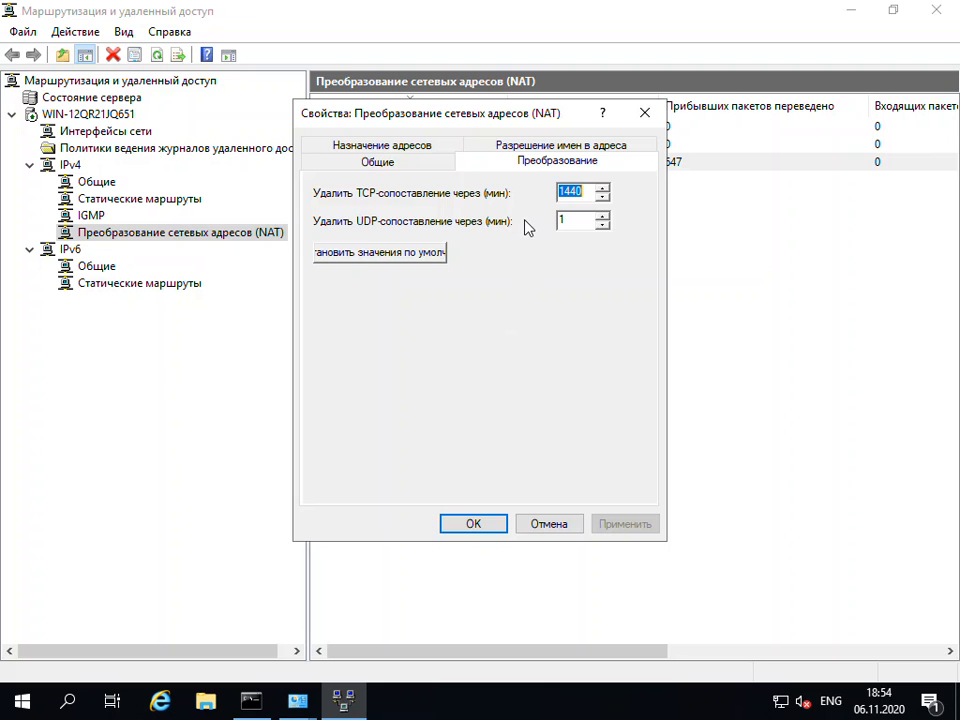
Examine NAT address assignment, enabling "Назначать IP-адреса с помощью DHCP-распределителя" to view its fields and disabling it again
click(405, 149)
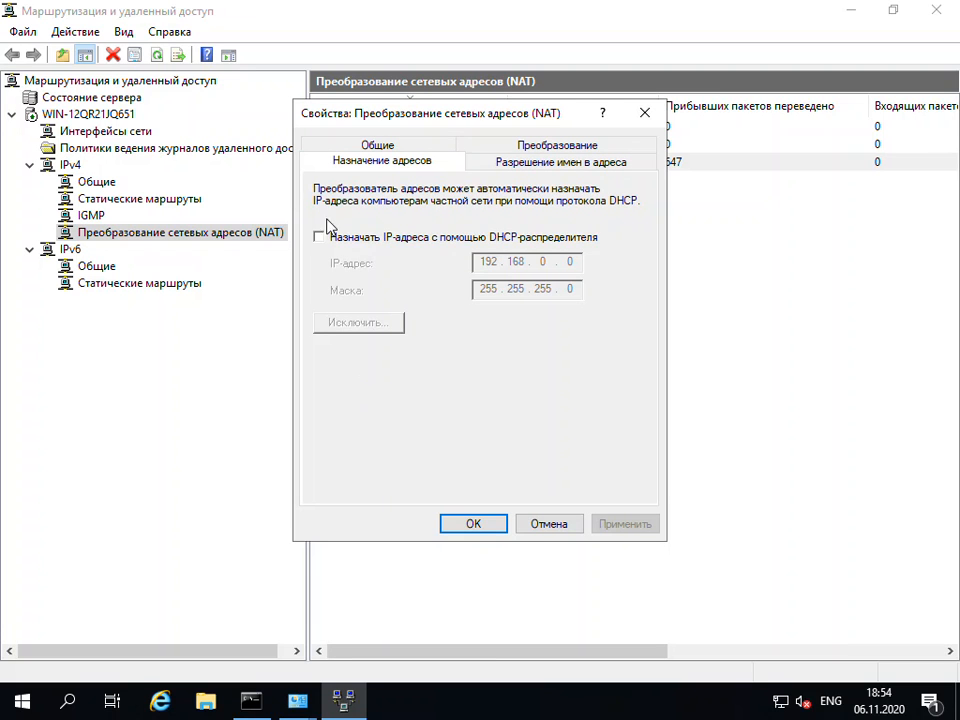
click(319, 238)
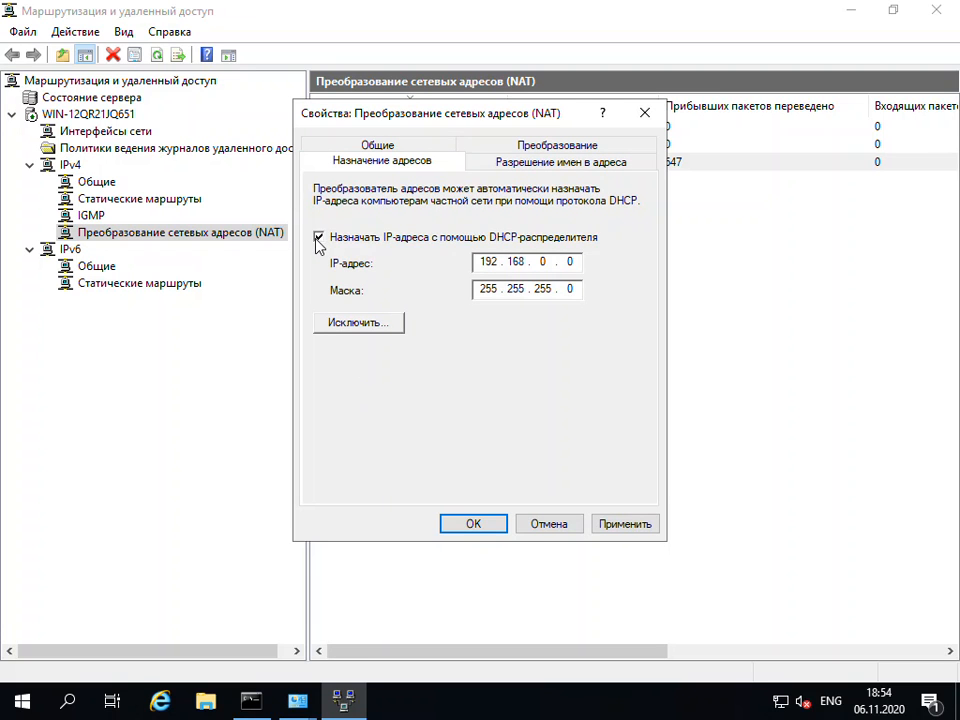
click(318, 239)
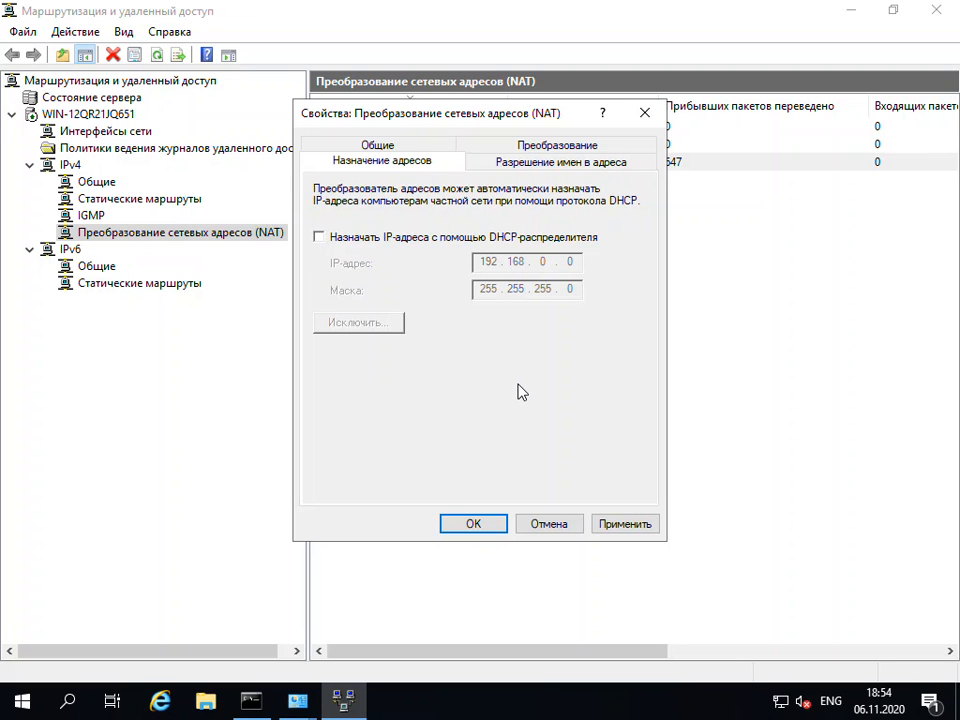
click(318, 238)
click(318, 239)
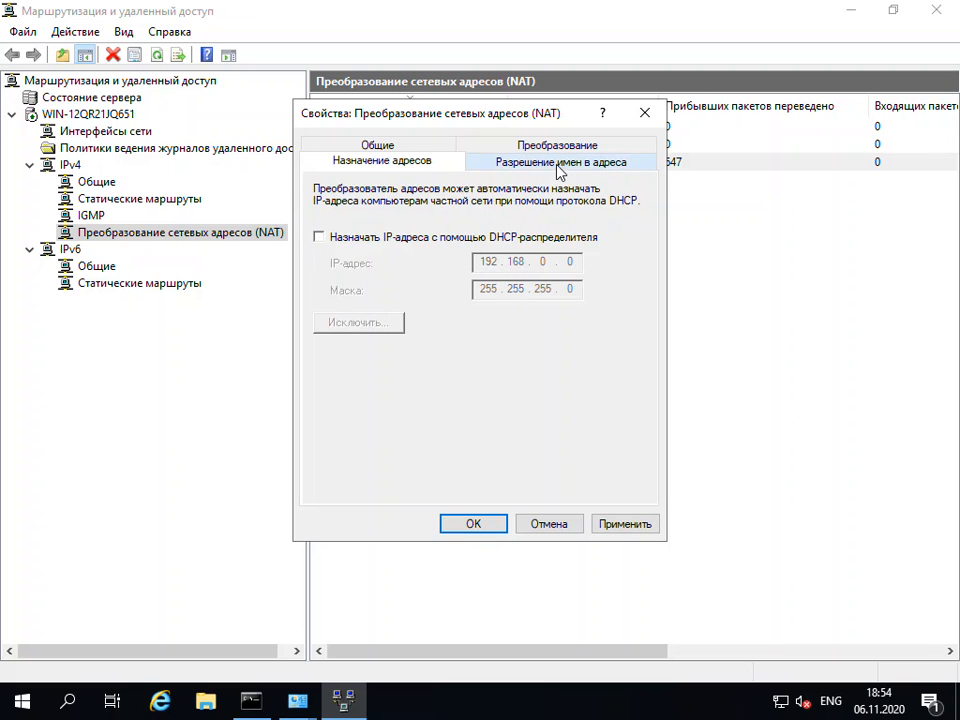
Examine NAT name resolution, enabling "Для клиентов, использующих службу DNS" to view its options and disabling it again
click(557, 164)
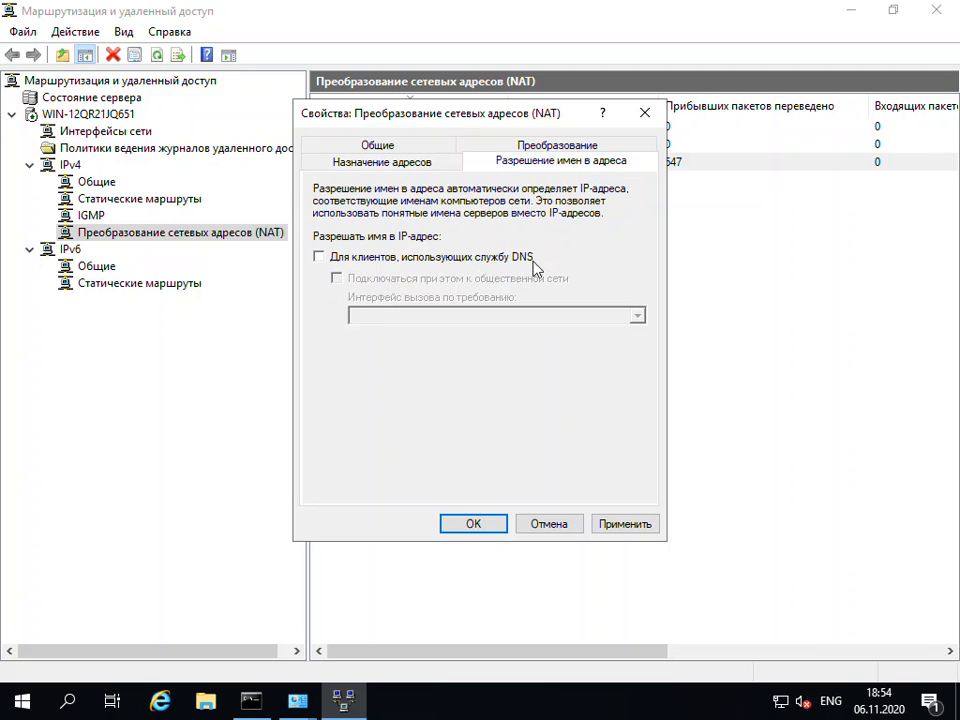
click(319, 257)
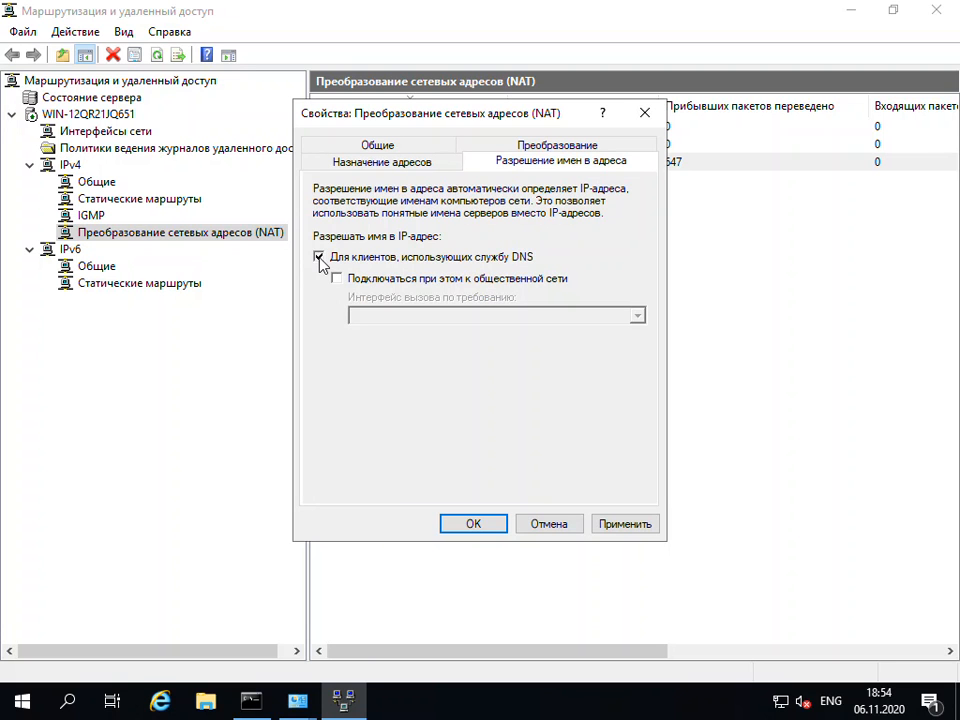
click(320, 259)
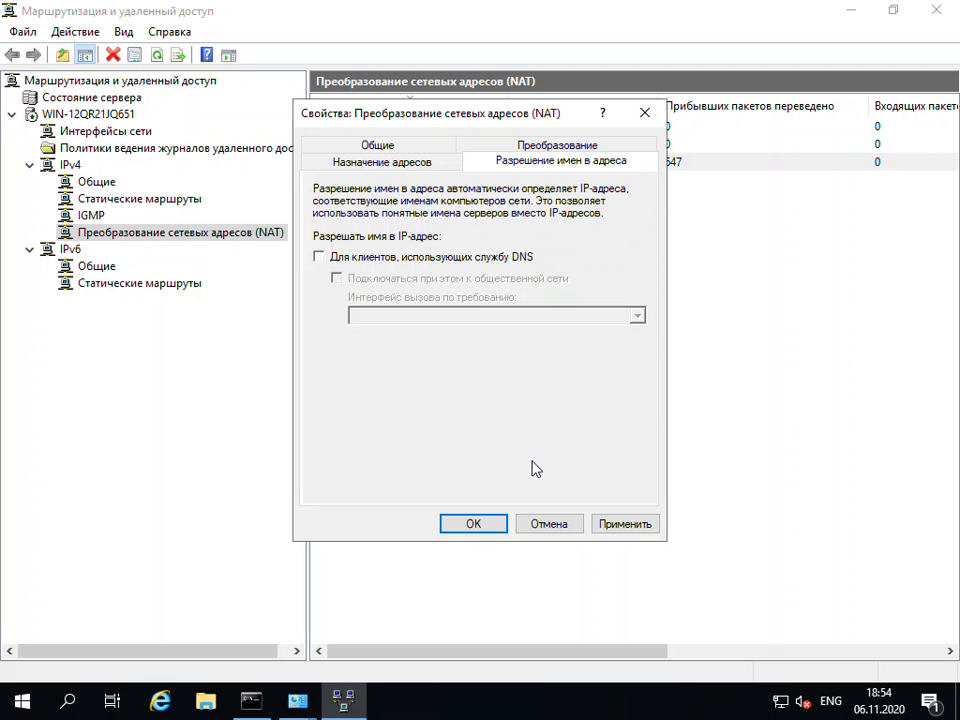